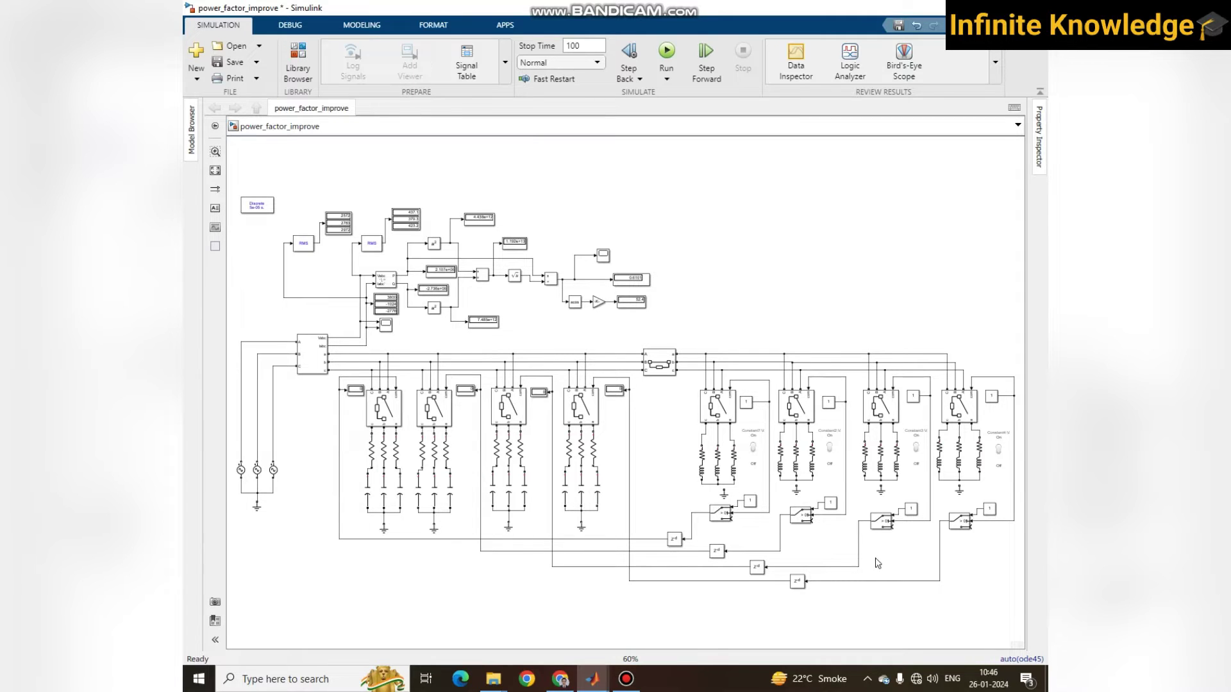
Examine the four switched R-L load branches with their three-phase breakers, on/off switches and Delay blocks
{"action": "left_click_drag", "start_coordinate": [694, 308], "coordinate": [1019, 610]}
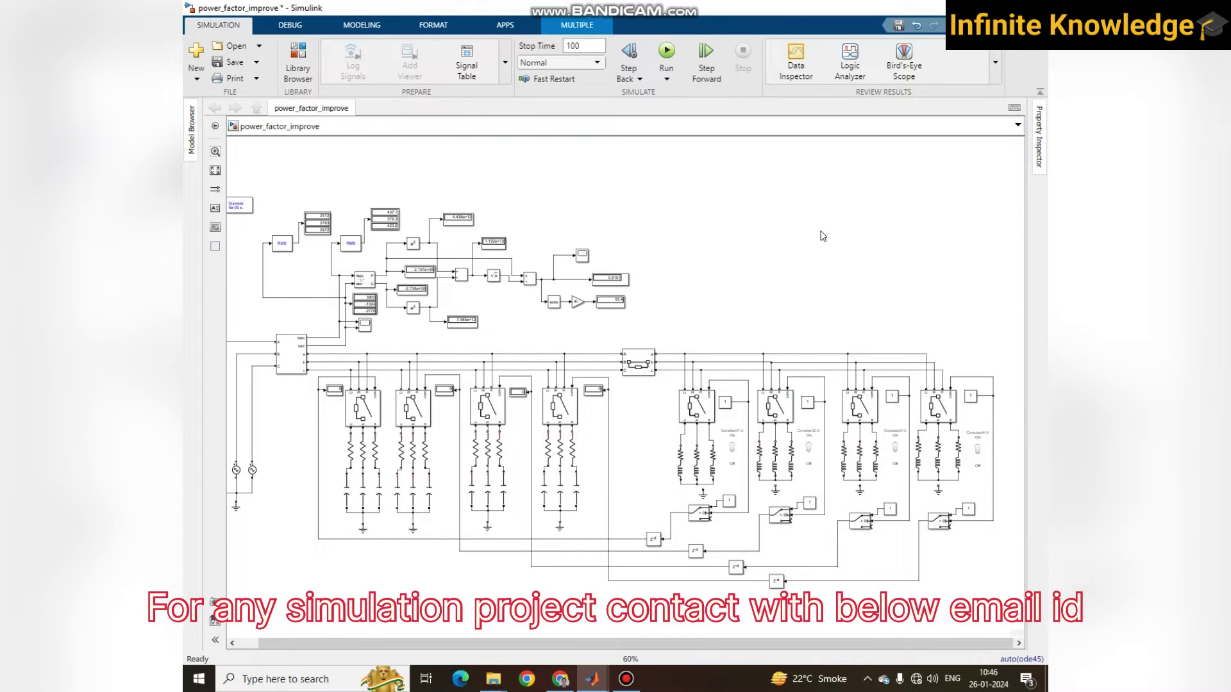
{"action": "left_click", "coordinate": [823, 237]}
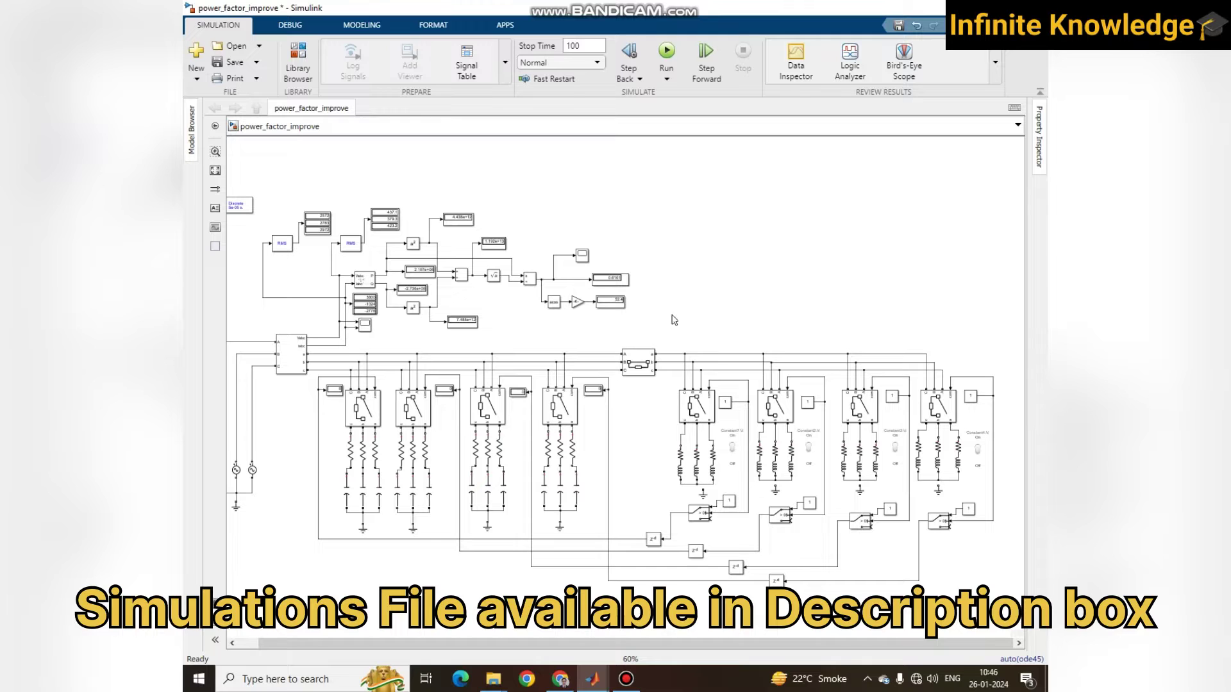
{"action": "left_click_drag", "start_coordinate": [672, 316], "coordinate": [1002, 580]}
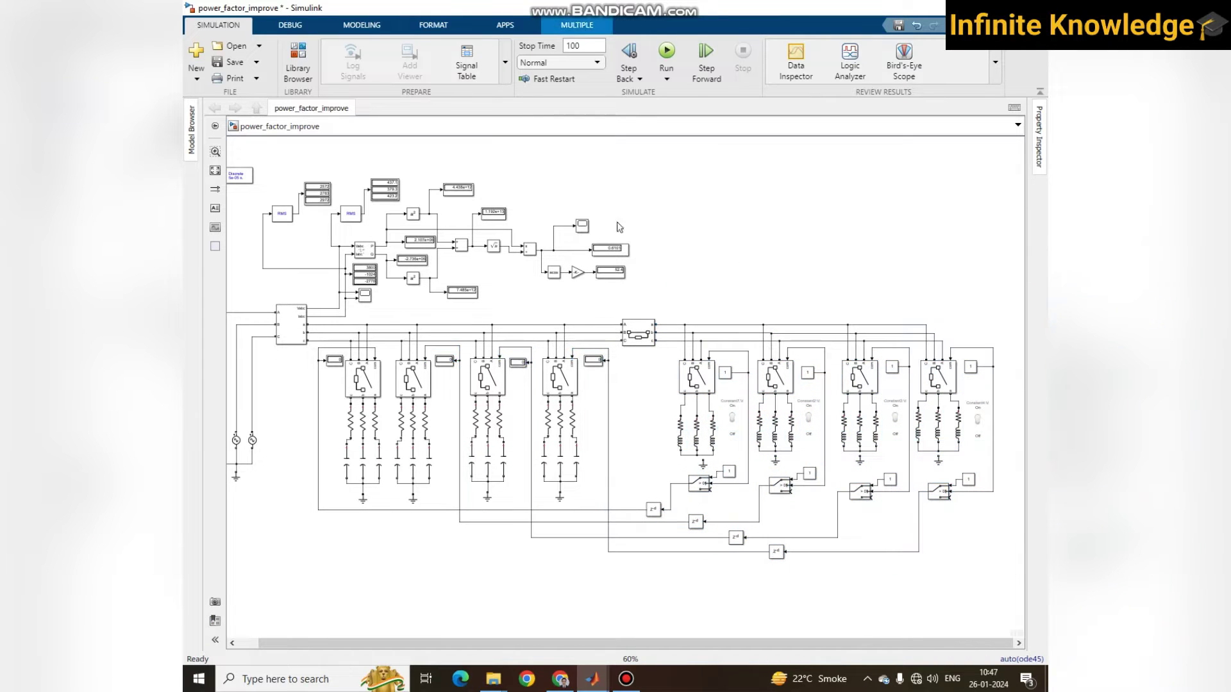
{"action": "left_click", "coordinate": [581, 232]}
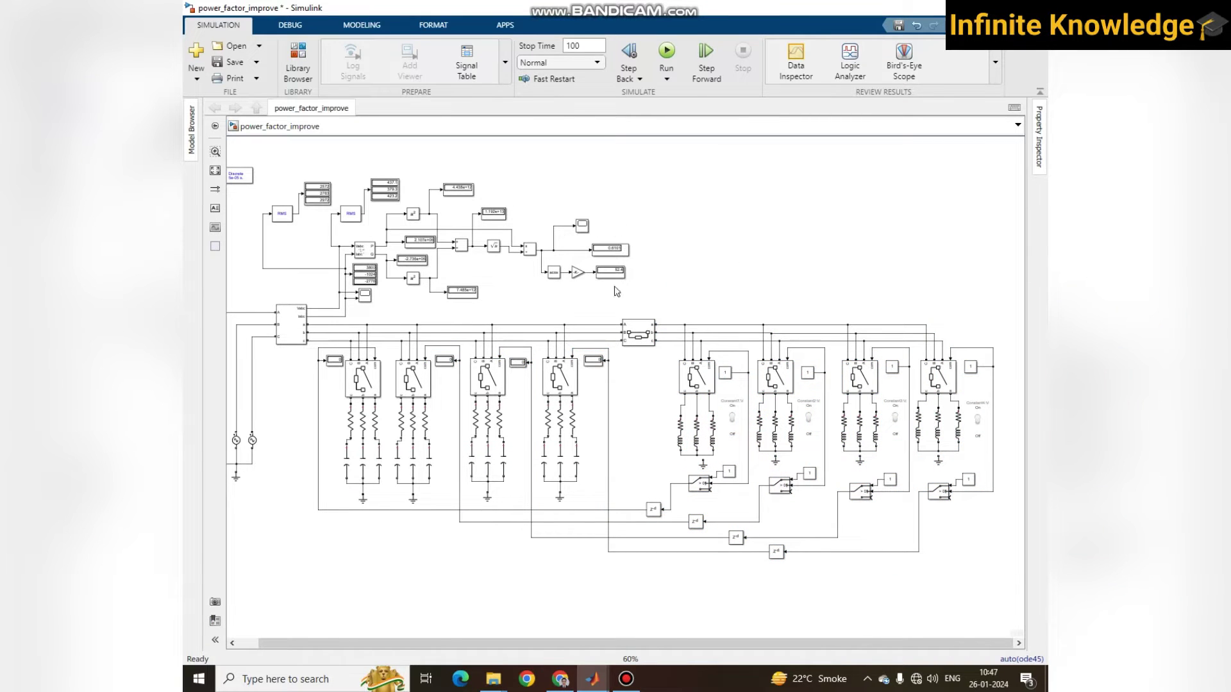
Examine the power factor display and the phase angle display in the measurement section
{"action": "scroll", "coordinate": [611, 261], "scroll_direction": "up", "scroll_amount": 4}
{"action": "scroll", "coordinate": [613, 260], "scroll_direction": "down", "scroll_amount": 3}
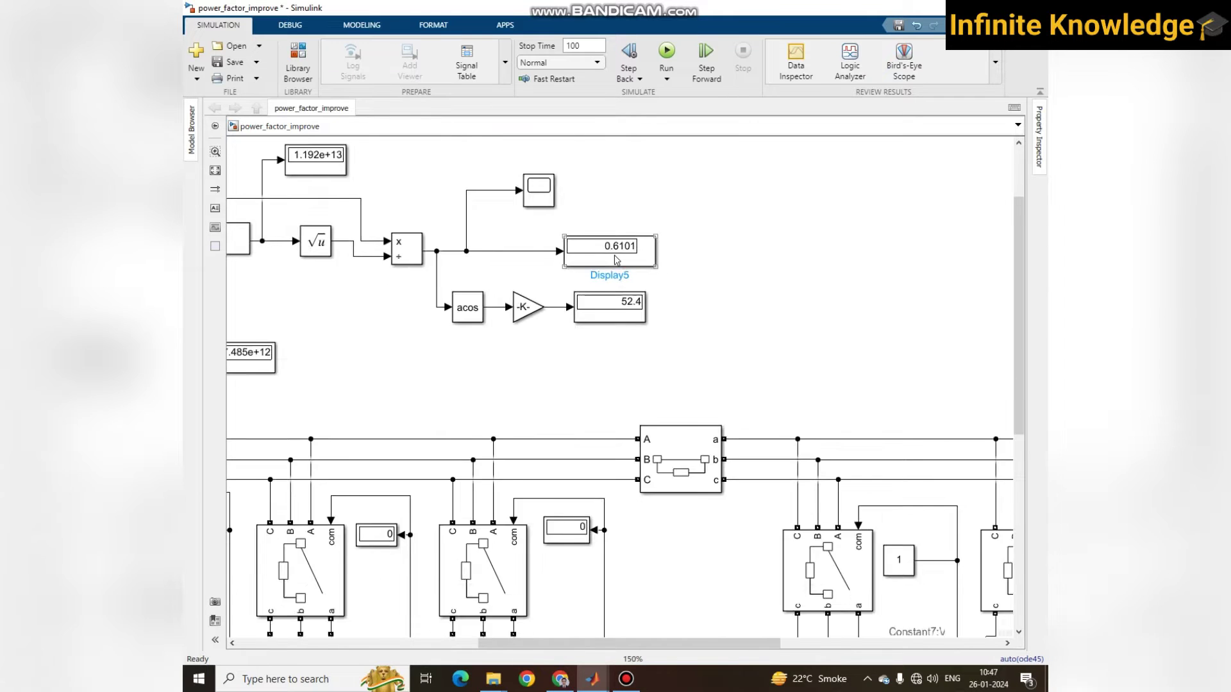
{"action": "scroll", "coordinate": [615, 260], "scroll_direction": "down", "scroll_amount": 1}
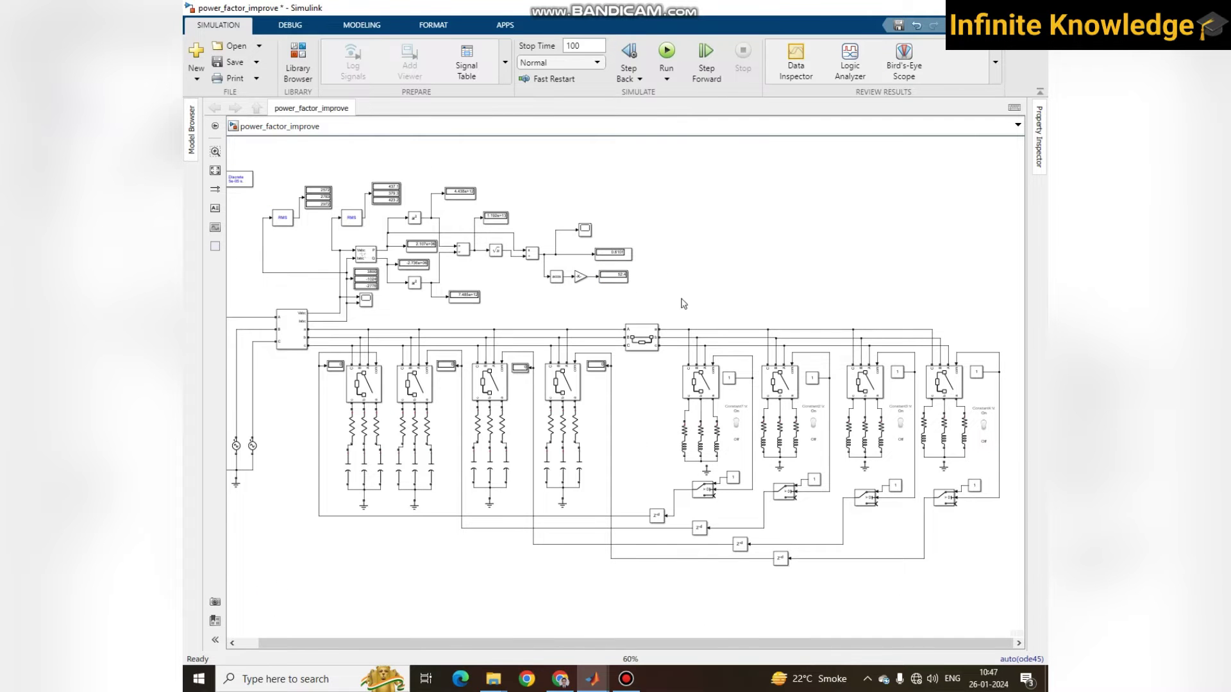
{"action": "scroll", "coordinate": [614, 266], "scroll_direction": "up", "scroll_amount": 5}
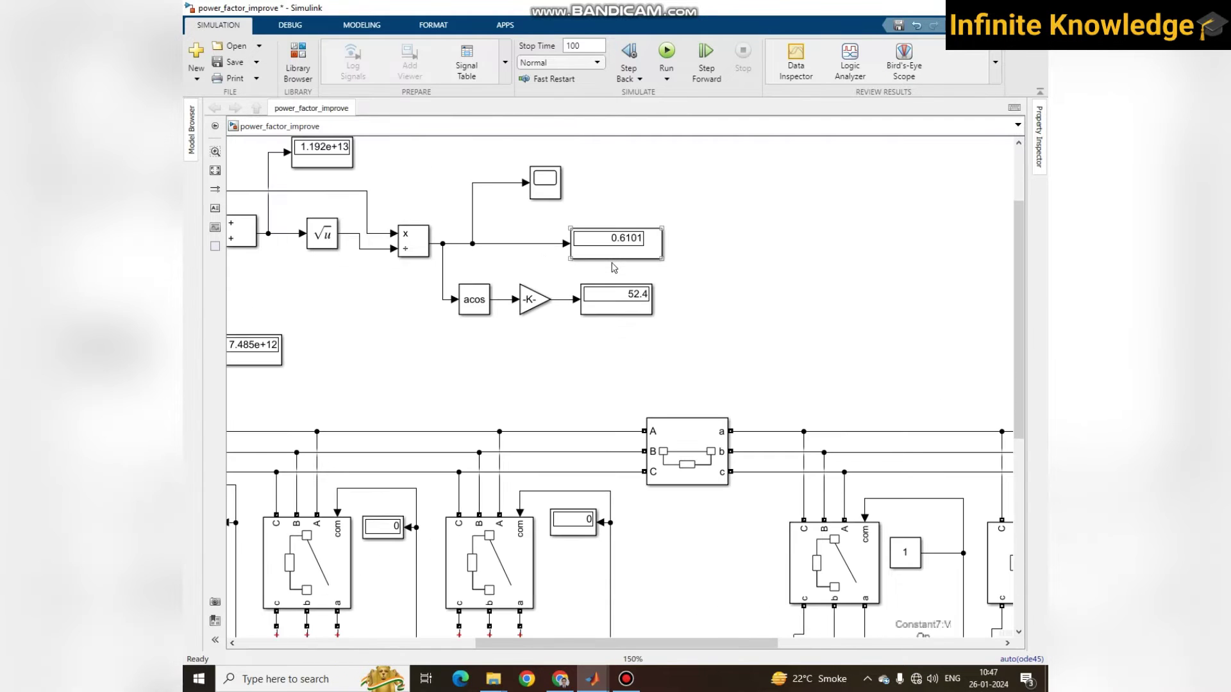
{"action": "scroll", "coordinate": [614, 272], "scroll_direction": "down", "scroll_amount": 3}
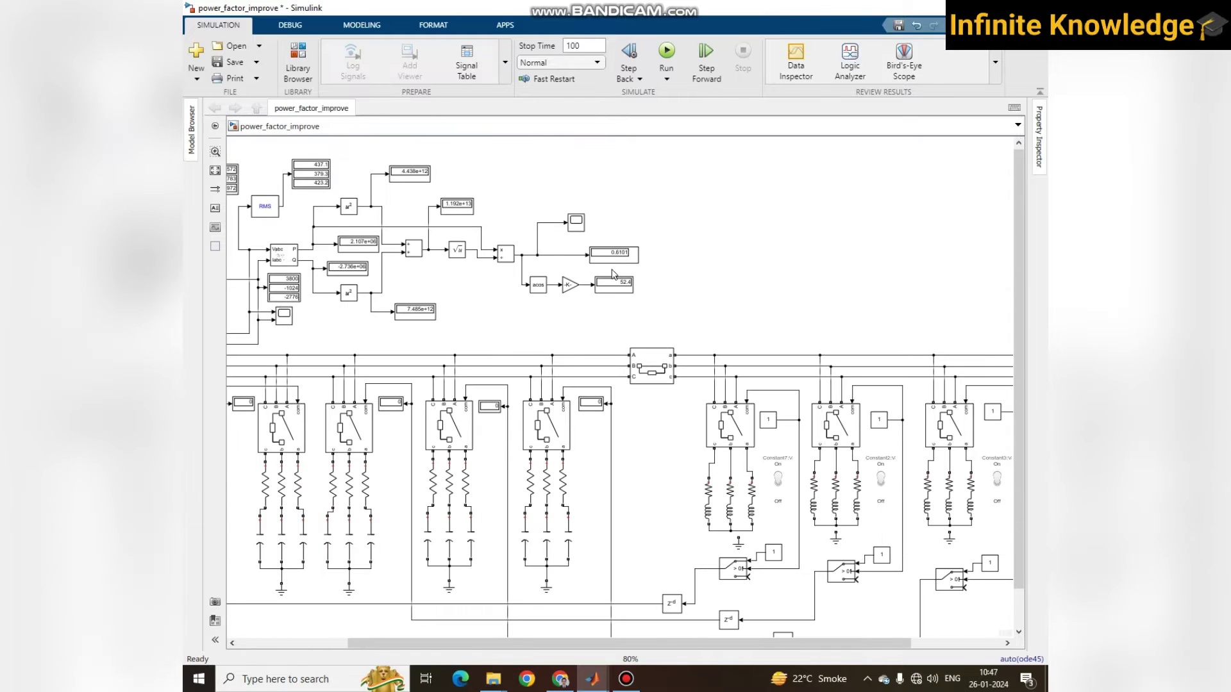
{"action": "left_click_drag", "start_coordinate": [634, 645], "coordinate": [567, 645]}
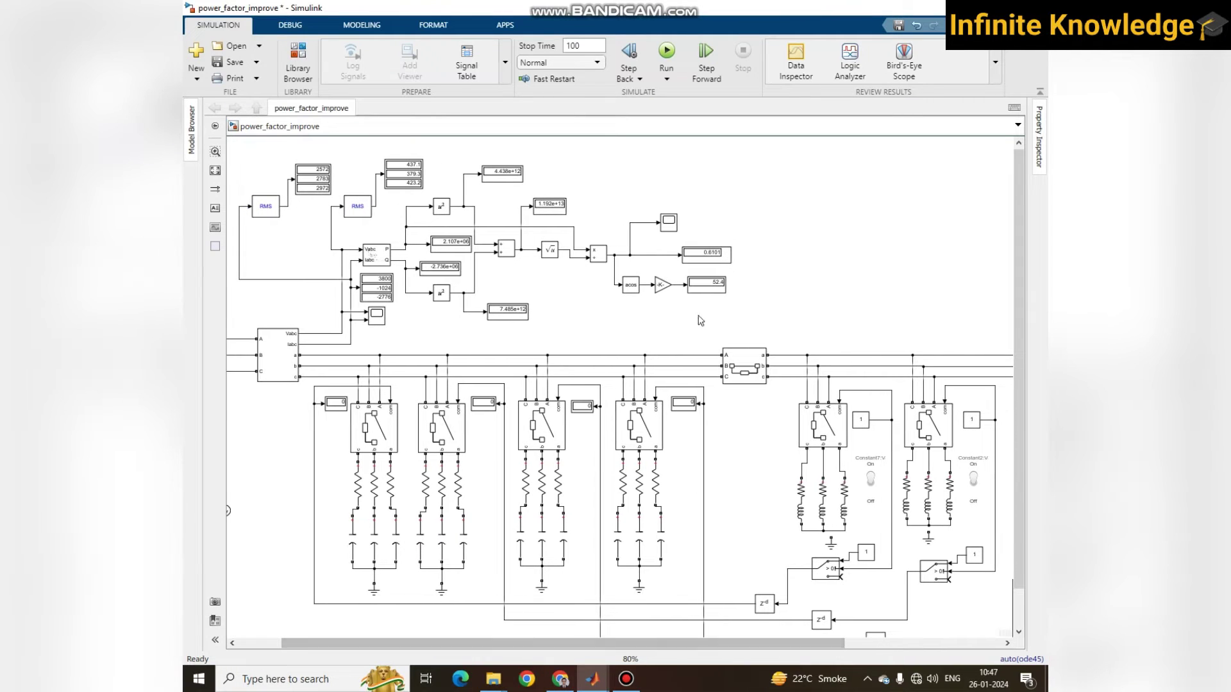
{"action": "left_click", "coordinate": [709, 258]}
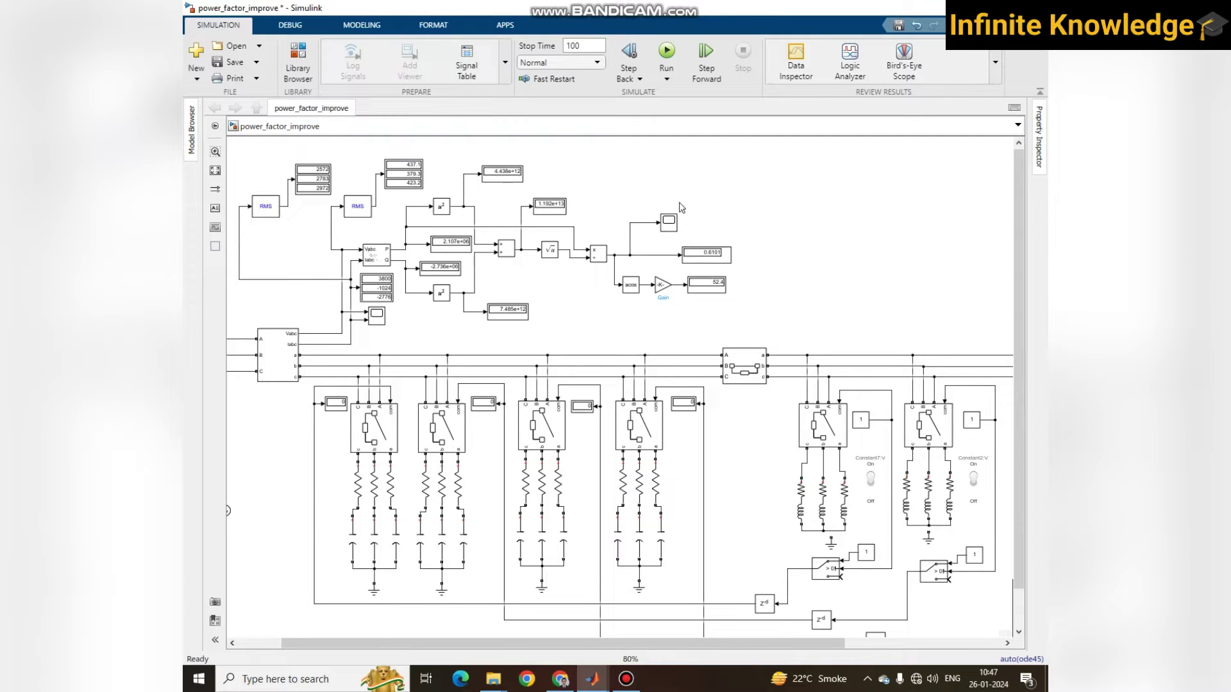
{"action": "left_click", "coordinate": [729, 259]}
{"action": "left_click", "coordinate": [683, 260]}
Compare the four capacitor bank branches with the four switched load branches along the three-phase line
{"action": "left_click_drag", "start_coordinate": [701, 644], "coordinate": [659, 644]}
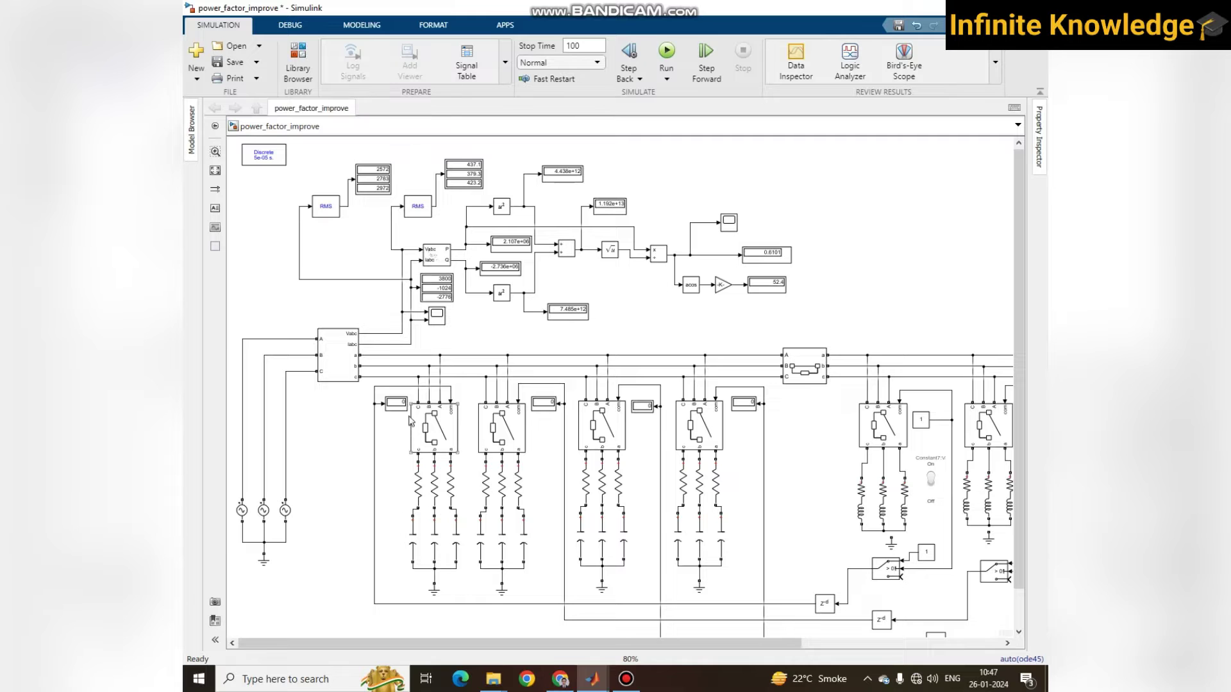
{"action": "left_click_drag", "start_coordinate": [352, 397], "coordinate": [943, 647]}
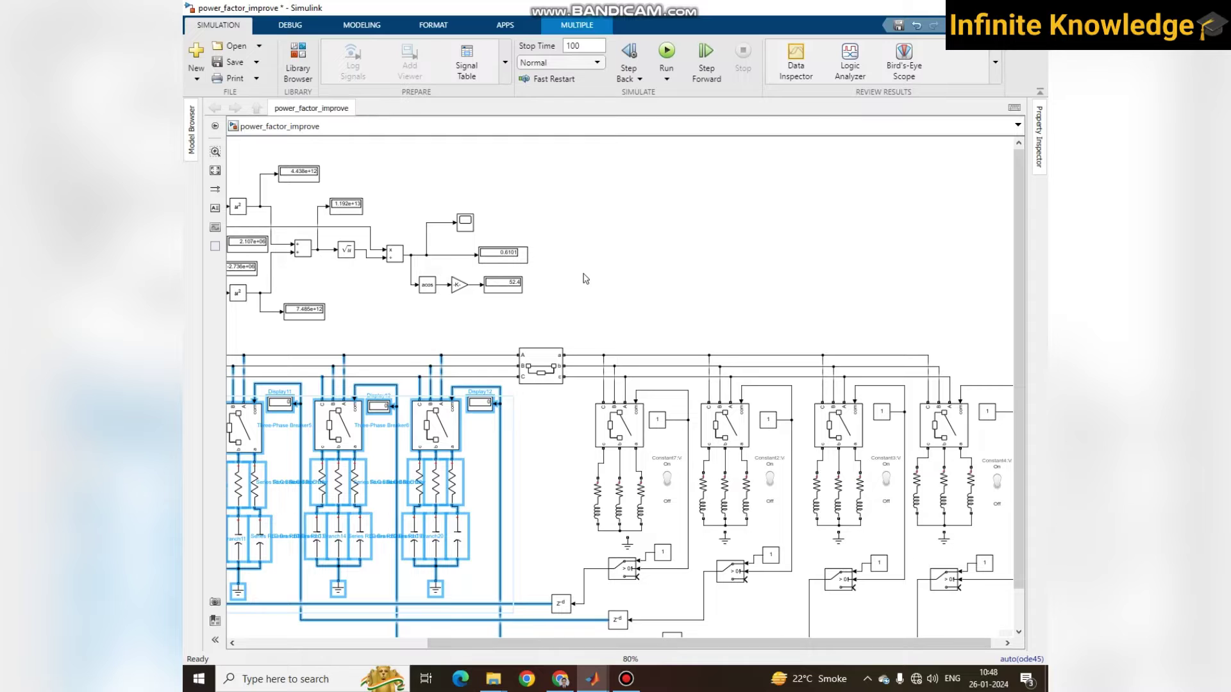
{"action": "left_click_drag", "start_coordinate": [595, 305], "coordinate": [981, 615]}
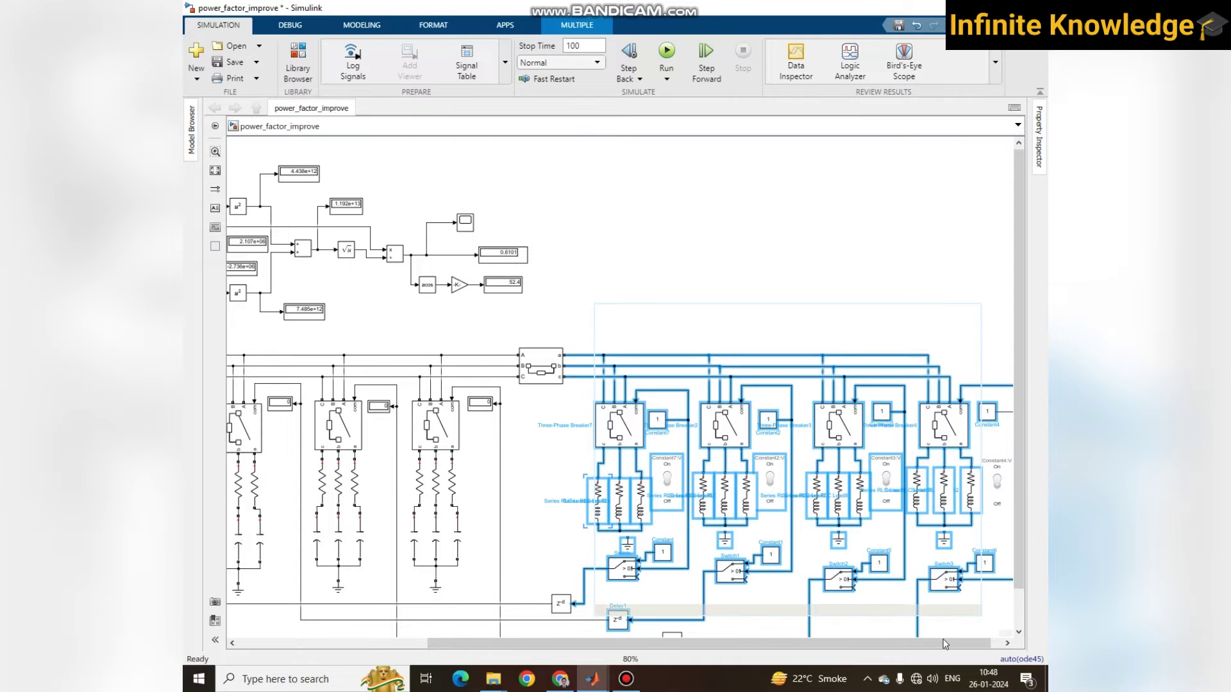
{"action": "left_click_drag", "start_coordinate": [829, 646], "coordinate": [685, 646]}
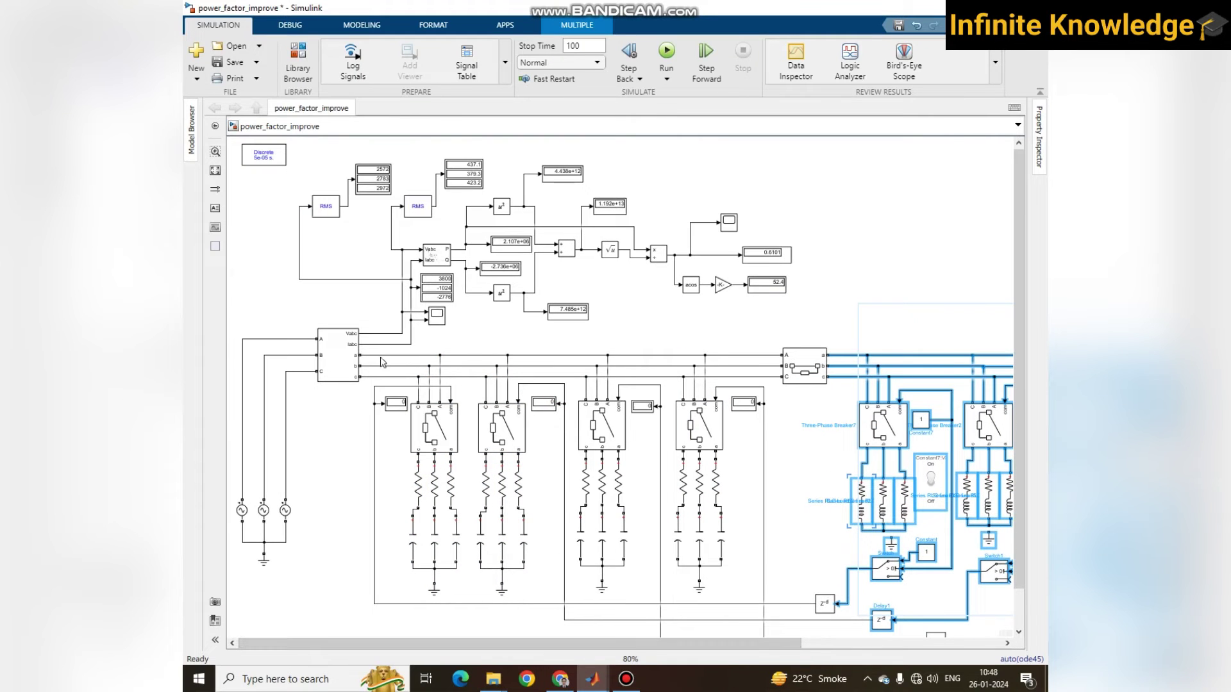
{"action": "left_click_drag", "start_coordinate": [427, 342], "coordinate": [742, 612]}
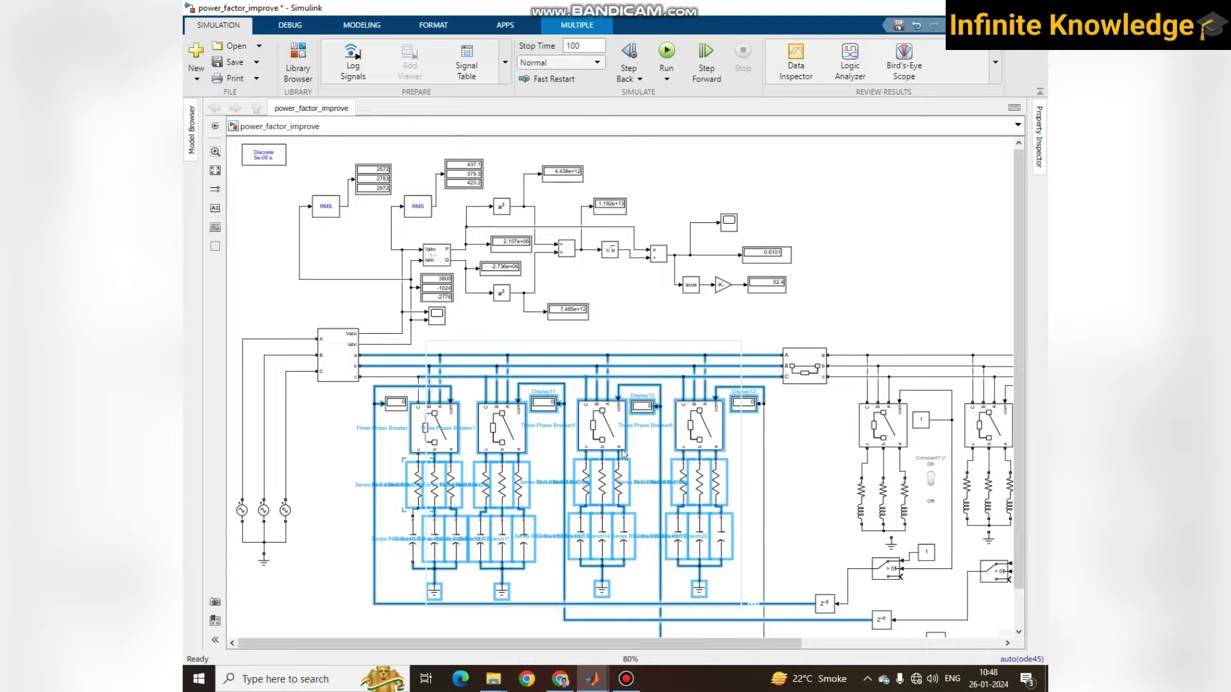
{"action": "left_click", "coordinate": [857, 313]}
{"action": "scroll", "coordinate": [800, 407], "scroll_direction": "down", "scroll_amount": 1}
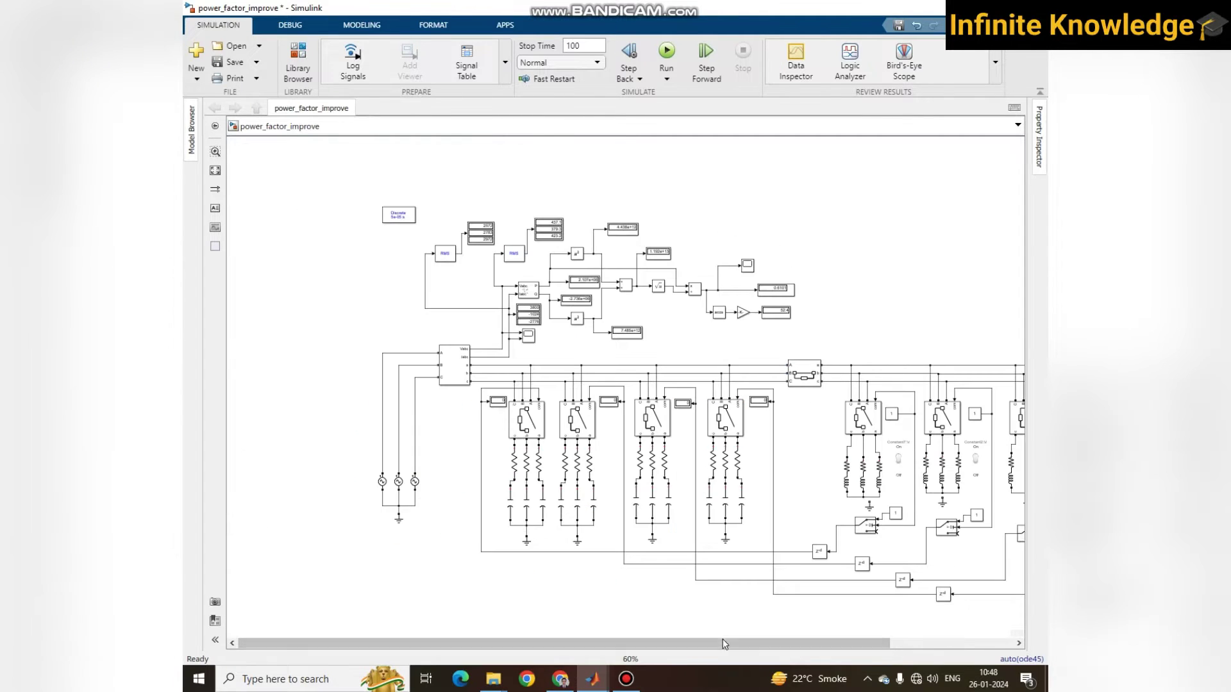
Inspect the three-phase AC source and the Three-Phase V-I Measurement block
{"action": "left_click_drag", "start_coordinate": [344, 441], "coordinate": [447, 566]}
{"action": "scroll", "coordinate": [454, 373], "scroll_direction": "up", "scroll_amount": 2}
{"action": "left_click", "coordinate": [454, 382]}
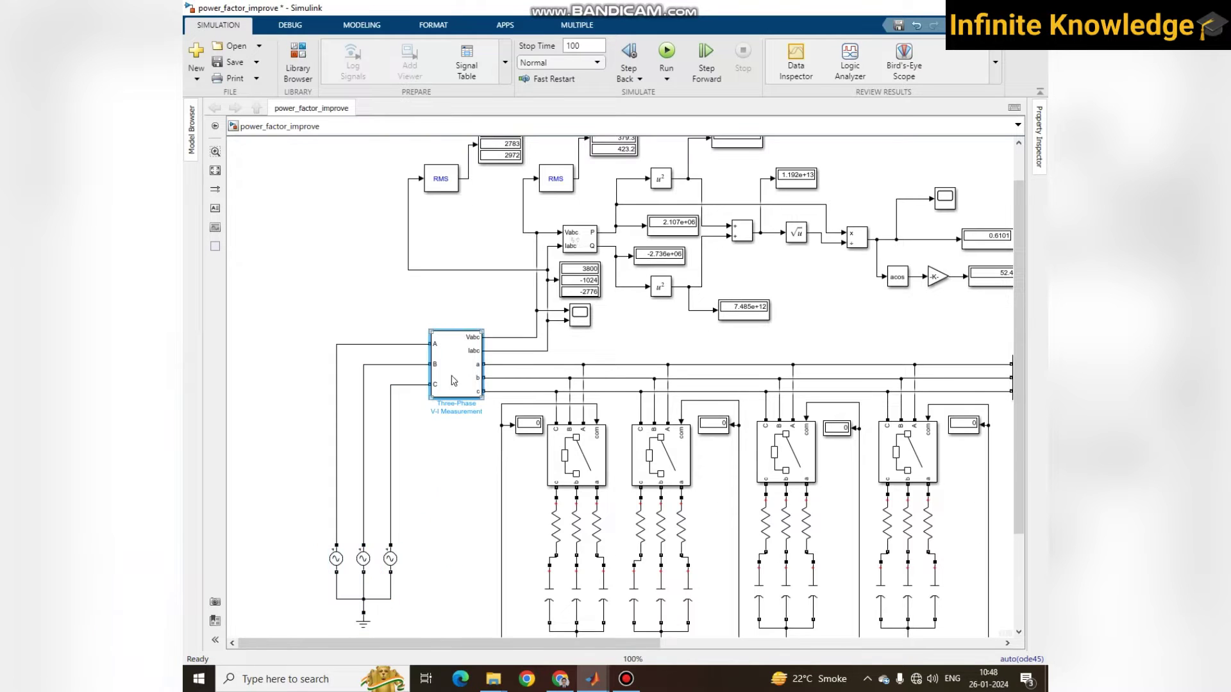
{"action": "scroll", "coordinate": [451, 380], "scroll_direction": "down", "scroll_amount": 2}
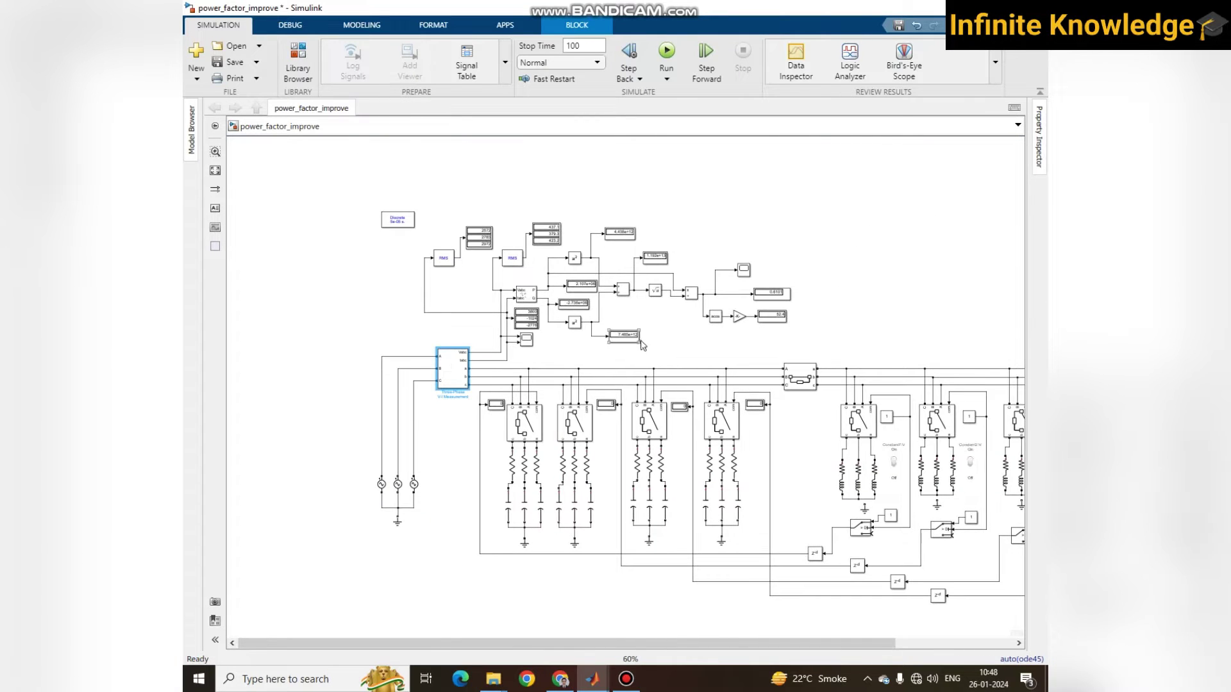
{"action": "scroll", "coordinate": [665, 330], "scroll_direction": "up", "scroll_amount": 1}
Review the power factor calculation chain from the RMS blocks to the Display5 and Display6 blocks
{"action": "left_click_drag", "start_coordinate": [354, 184], "coordinate": [832, 367]}
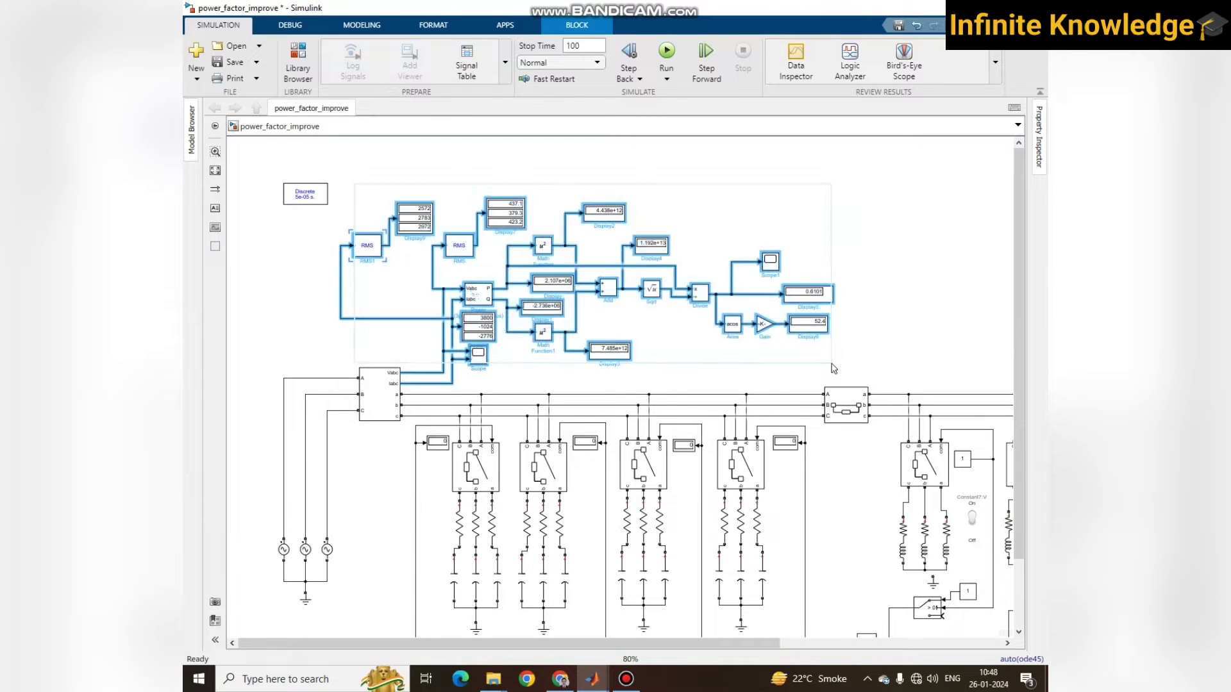
{"action": "left_click", "coordinate": [849, 292]}
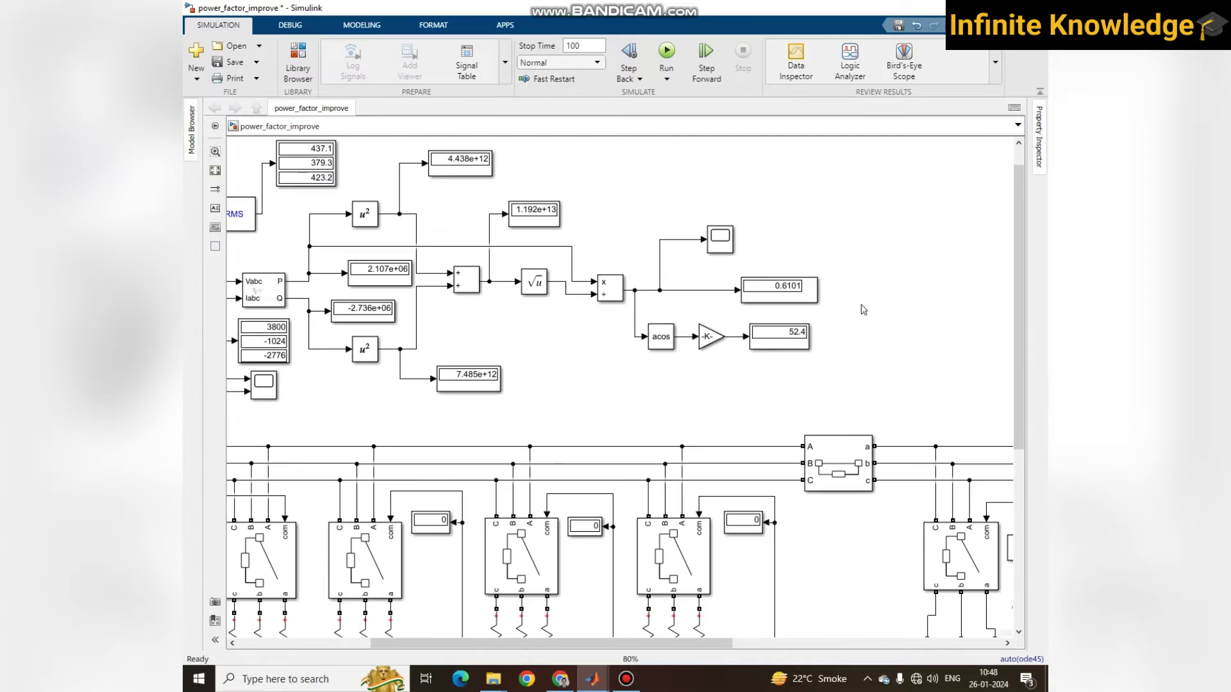
{"action": "scroll", "coordinate": [860, 304], "scroll_direction": "up", "scroll_amount": 2}
{"action": "left_click", "coordinate": [772, 288]}
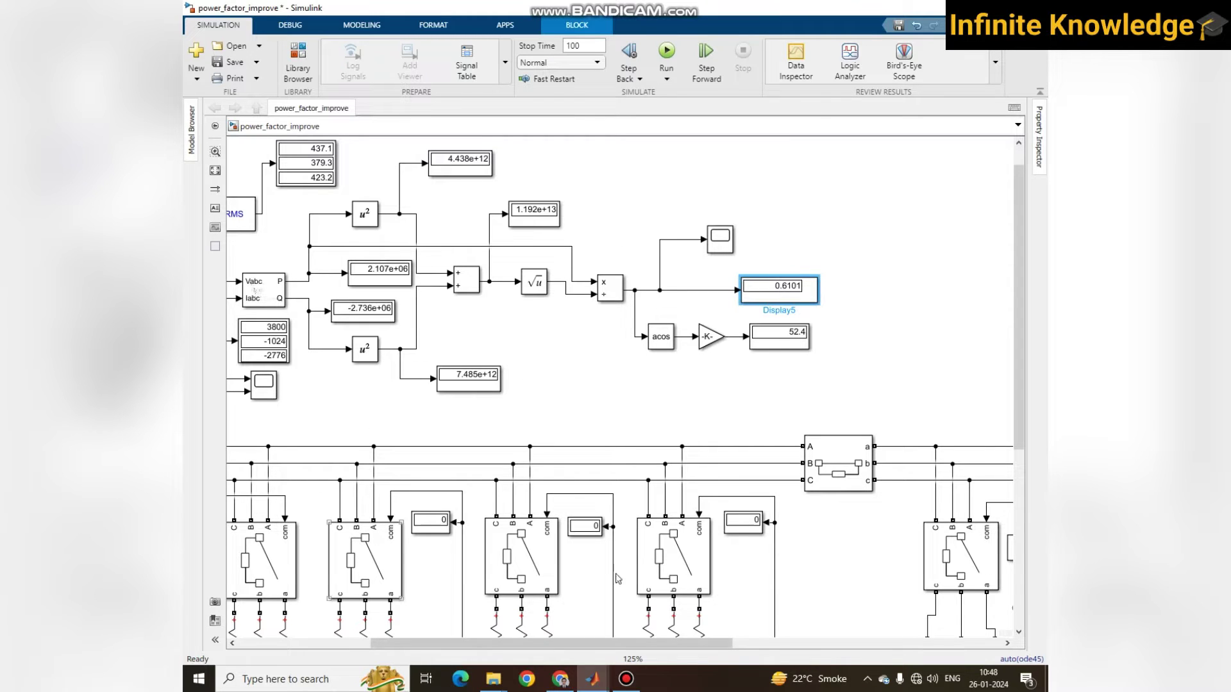
{"action": "left_click", "coordinate": [780, 333]}
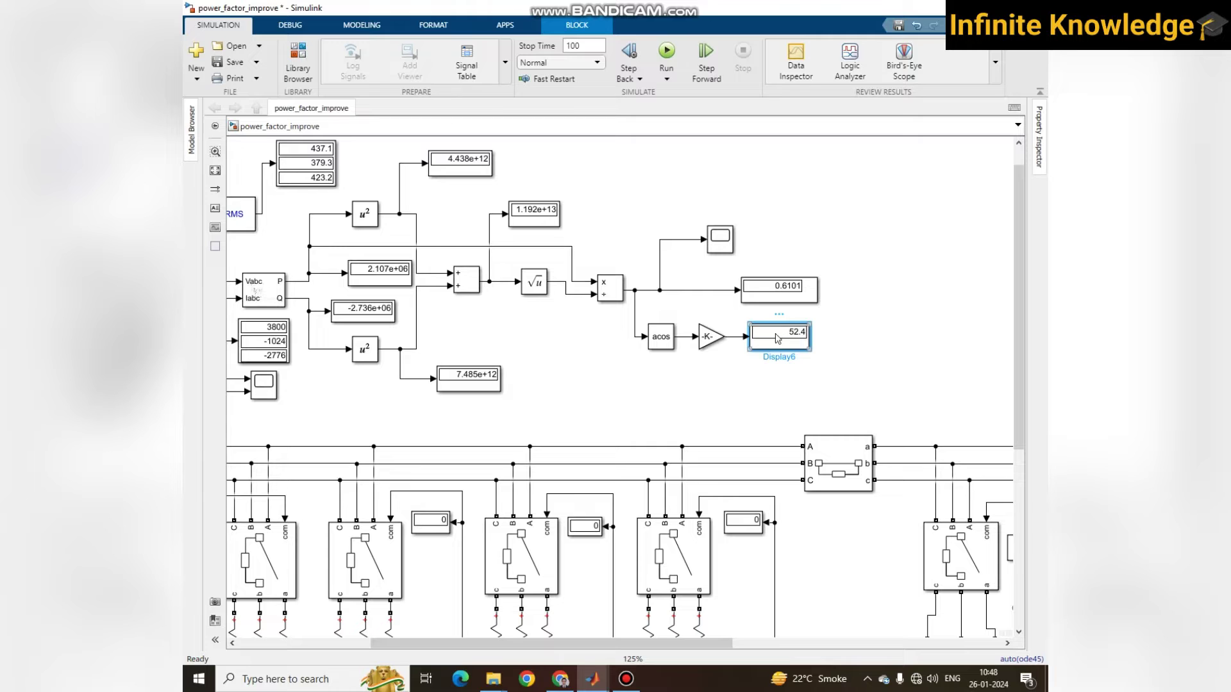
{"action": "left_click", "coordinate": [707, 385]}
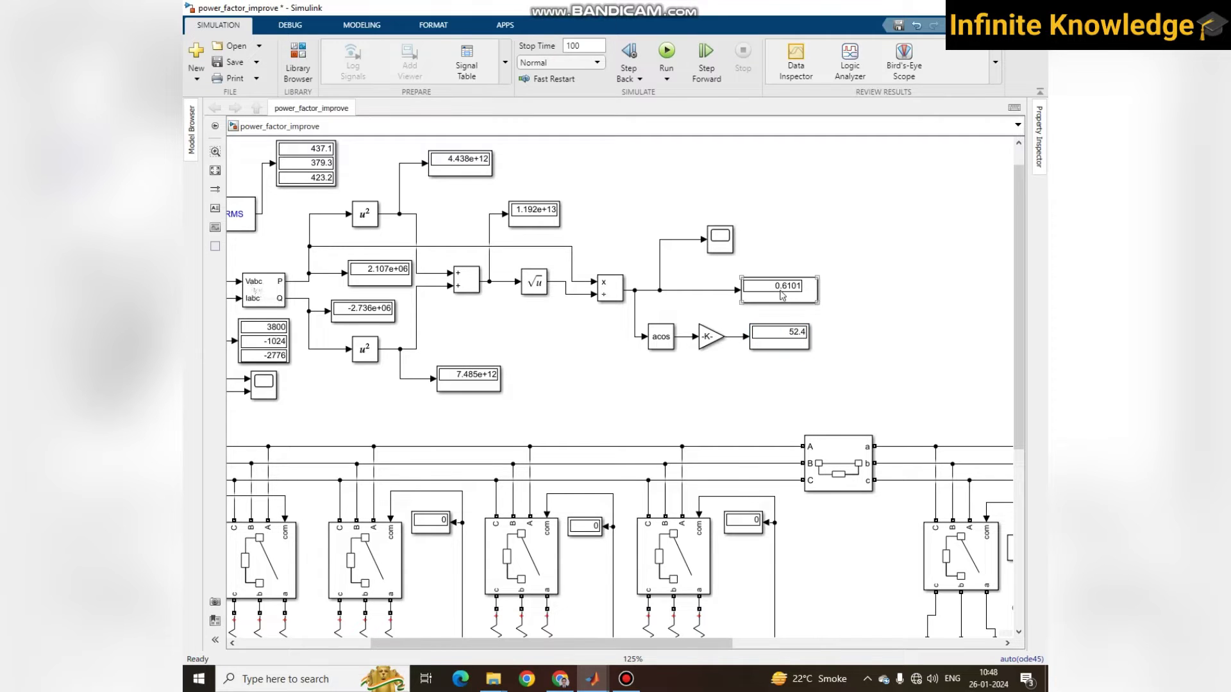
Examine the first load branch with Three-Phase Breaker7, its R-L elements and its on/off switch
{"action": "scroll", "coordinate": [731, 497], "scroll_direction": "down", "scroll_amount": 1}
{"action": "scroll", "coordinate": [853, 536], "scroll_direction": "down", "scroll_amount": 2}
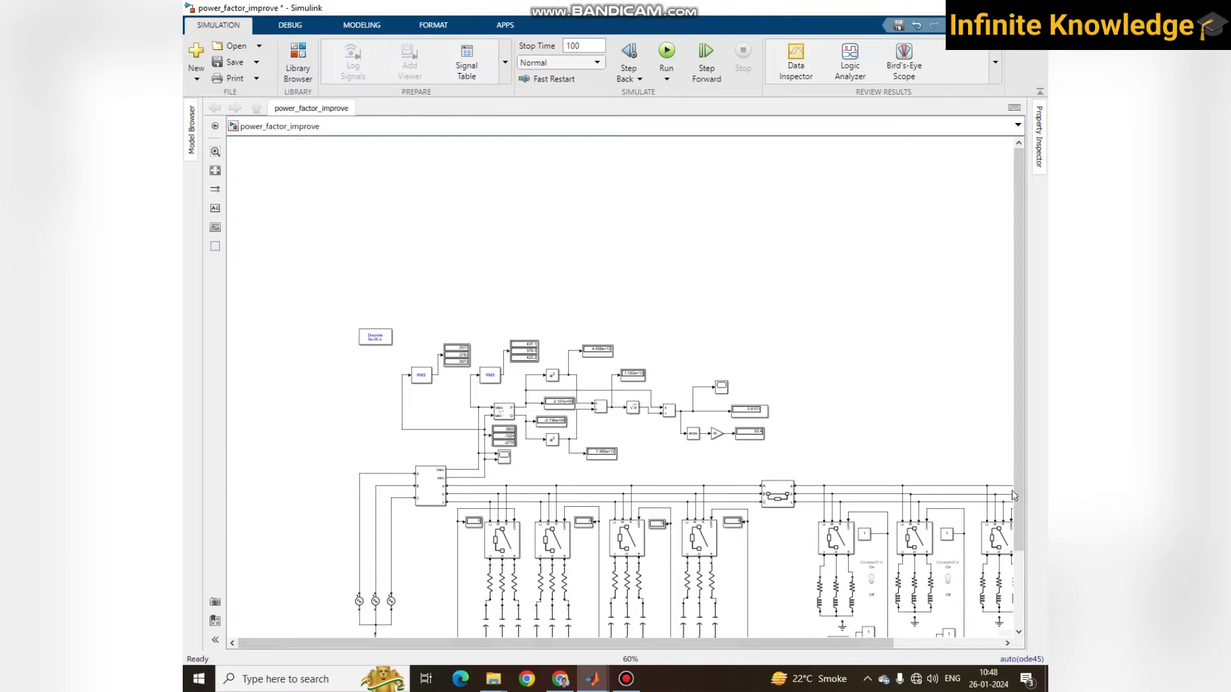
{"action": "left_click_drag", "start_coordinate": [1018, 499], "coordinate": [1015, 580]}
{"action": "scroll", "coordinate": [890, 643], "scroll_direction": "down", "scroll_amount": 4}
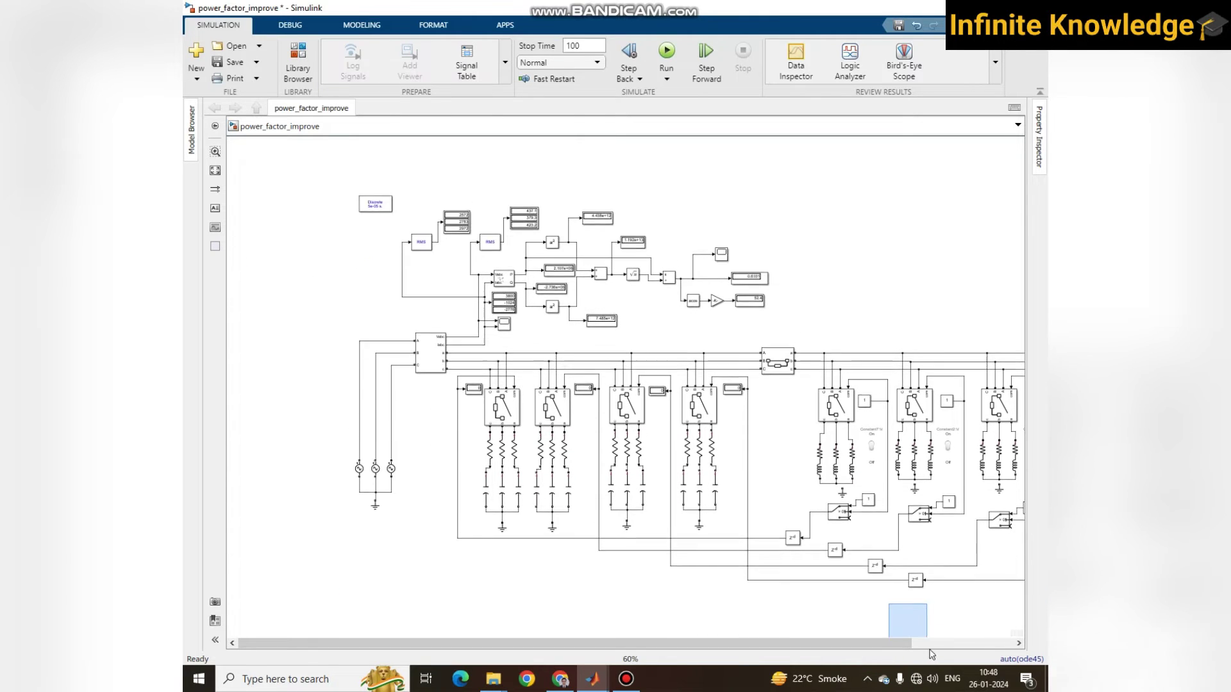
{"action": "left_click_drag", "start_coordinate": [890, 644], "coordinate": [1001, 644]}
{"action": "scroll", "coordinate": [929, 356], "scroll_direction": "up", "scroll_amount": 2}
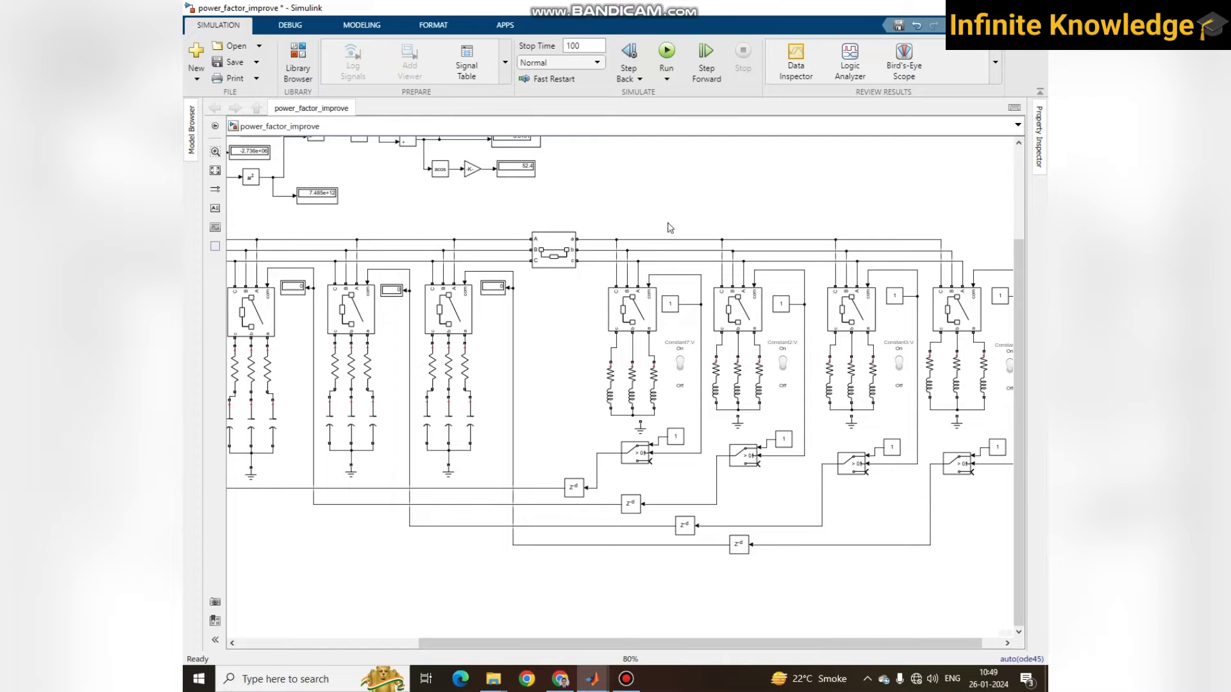
{"action": "mouse_move", "coordinate": [704, 641]}
{"action": "left_mouse_down"}
{"action": "mouse_move", "coordinate": [545, 641]}
{"action": "mouse_move", "coordinate": [717, 641]}
{"action": "left_mouse_up"}
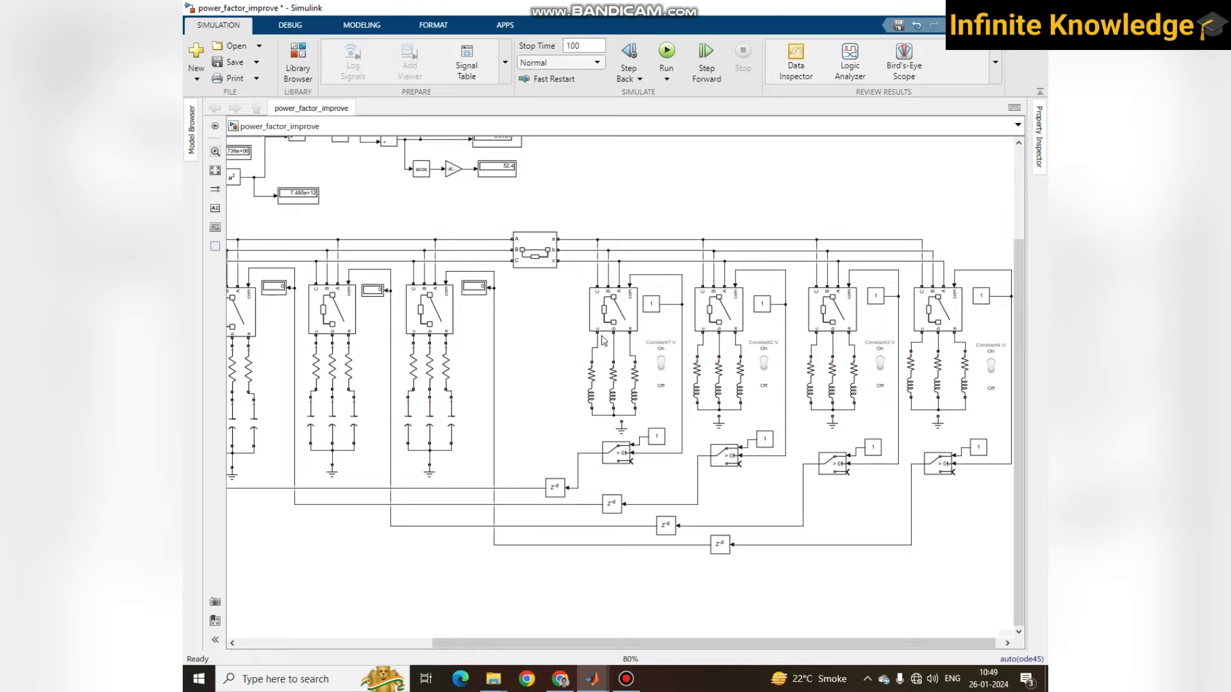
{"action": "left_click", "coordinate": [993, 381]}
{"action": "left_click", "coordinate": [898, 388]}
{"action": "left_click_drag", "start_coordinate": [570, 286], "coordinate": [664, 435]}
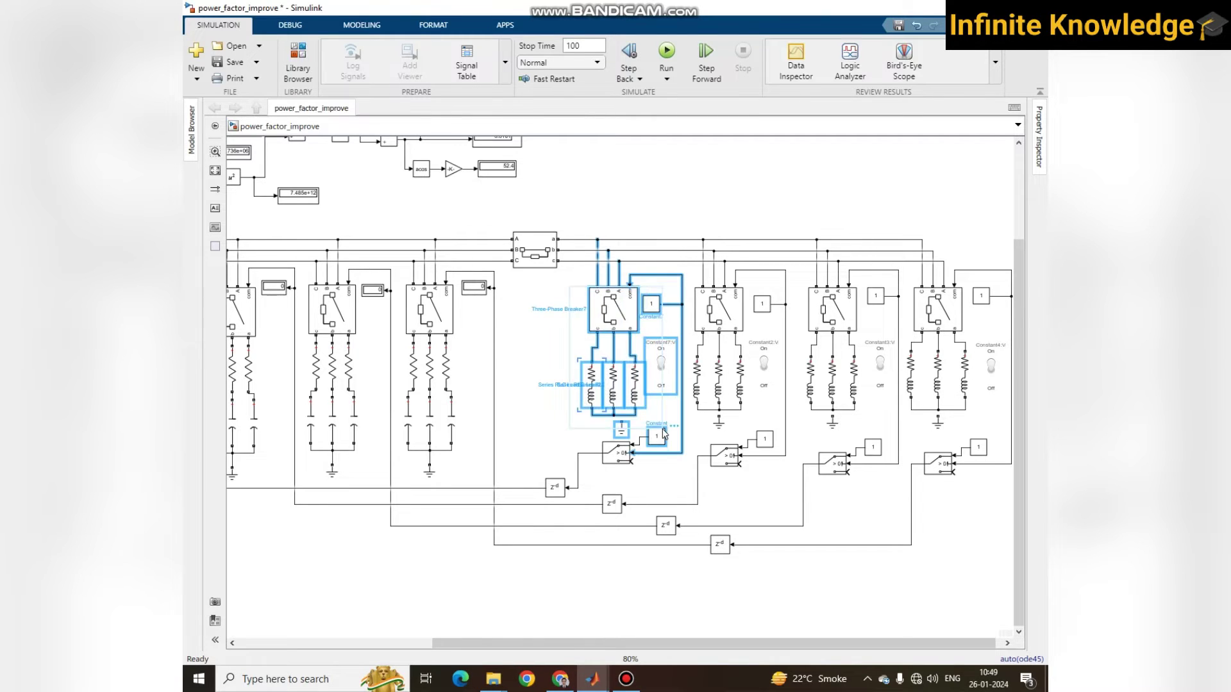
{"action": "left_click", "coordinate": [539, 349]}
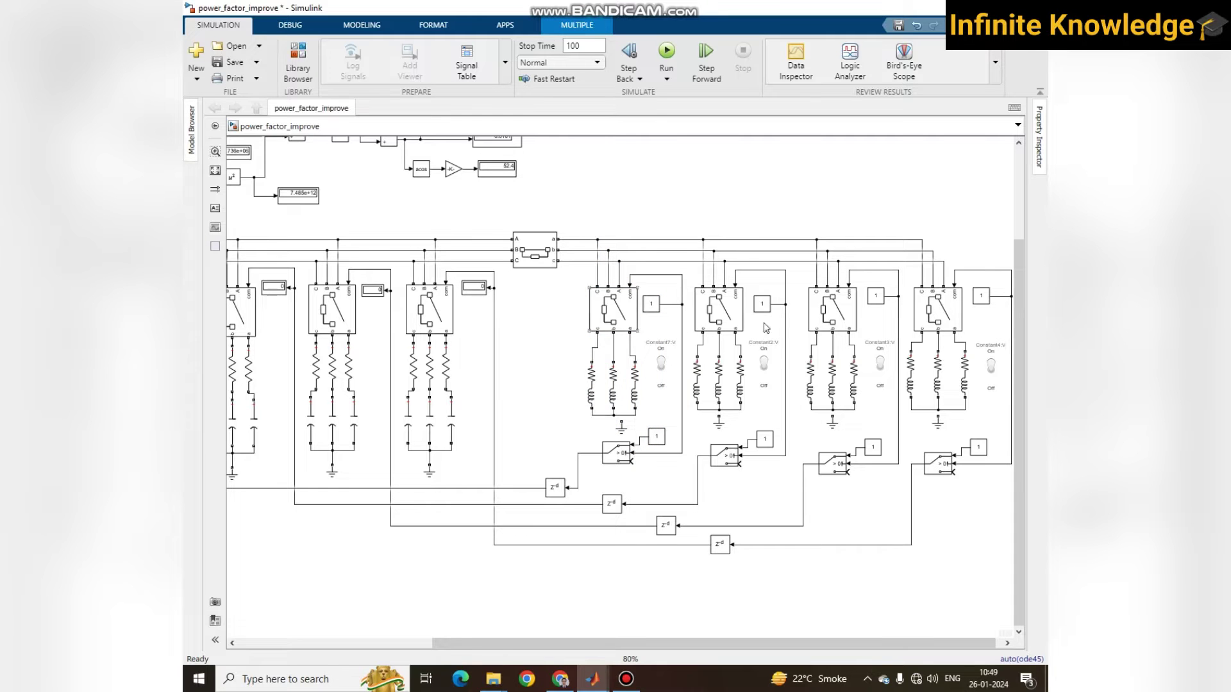
Highlight the remaining three load branches, followed by all four load branches together
{"action": "left_click_drag", "start_coordinate": [704, 203], "coordinate": [1013, 522]}
{"action": "mouse_move", "coordinate": [910, 643]}
{"action": "left_mouse_down"}
{"action": "mouse_move", "coordinate": [897, 649]}
{"action": "mouse_move", "coordinate": [916, 646]}
{"action": "left_mouse_up"}
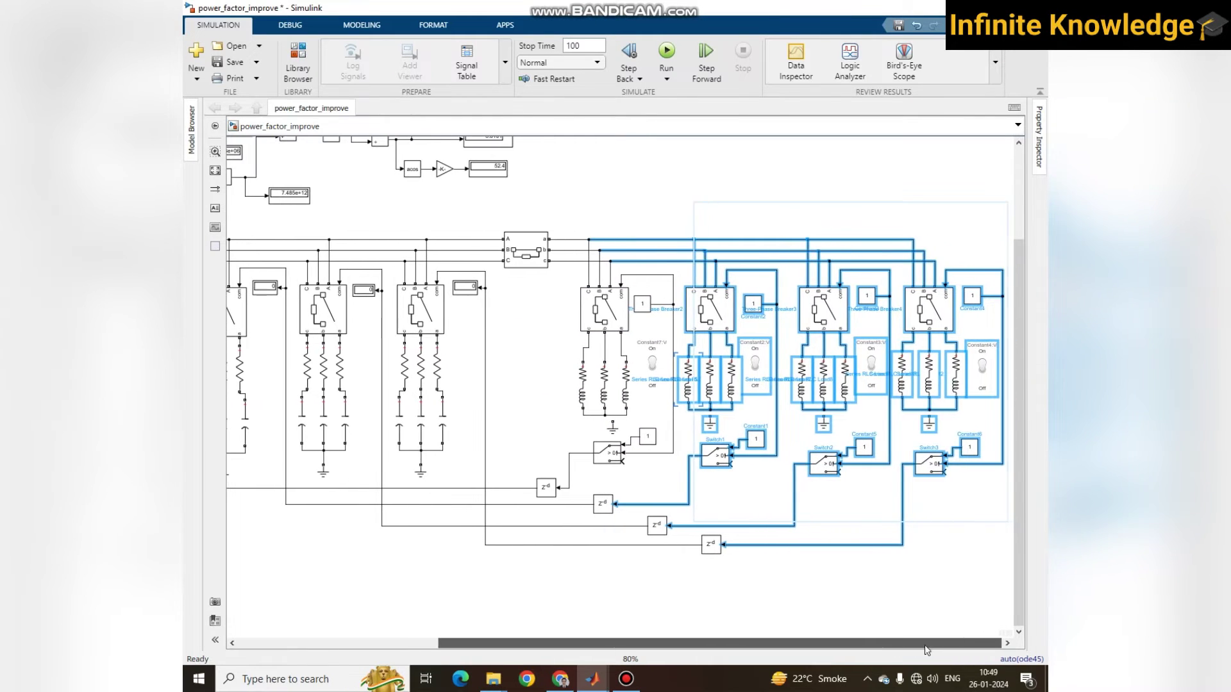
{"action": "left_click", "coordinate": [943, 621]}
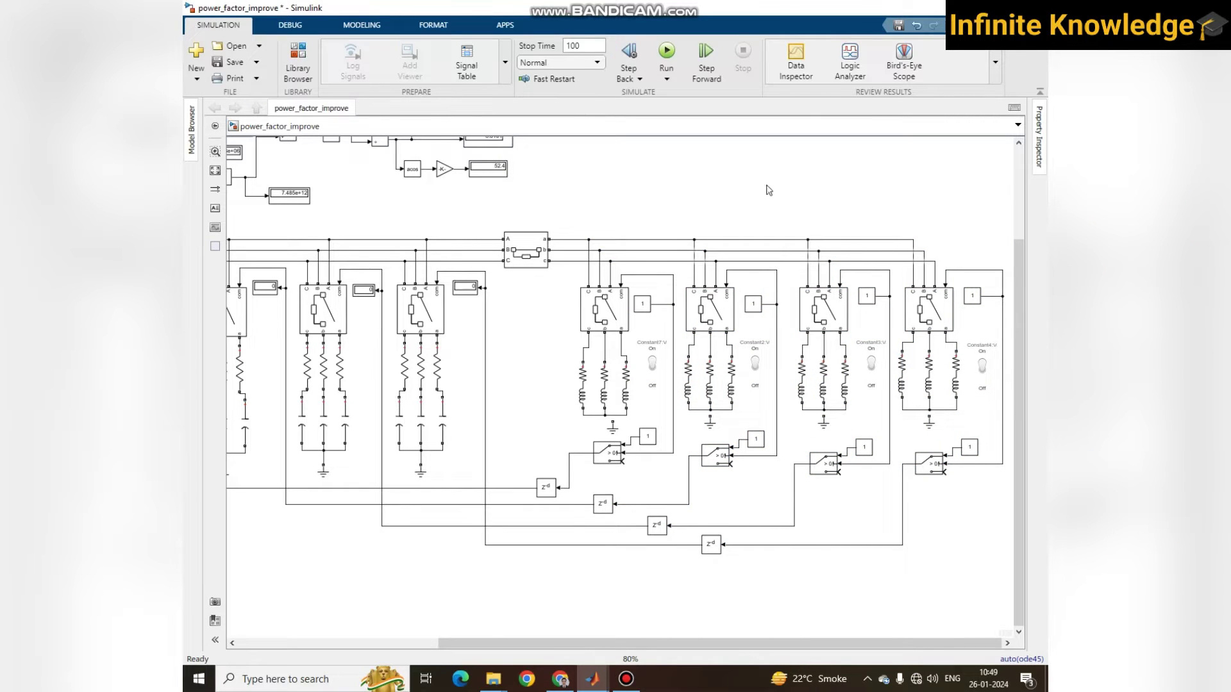
{"action": "left_click_drag", "start_coordinate": [695, 201], "coordinate": [964, 568]}
{"action": "left_click_drag", "start_coordinate": [596, 165], "coordinate": [962, 616]}
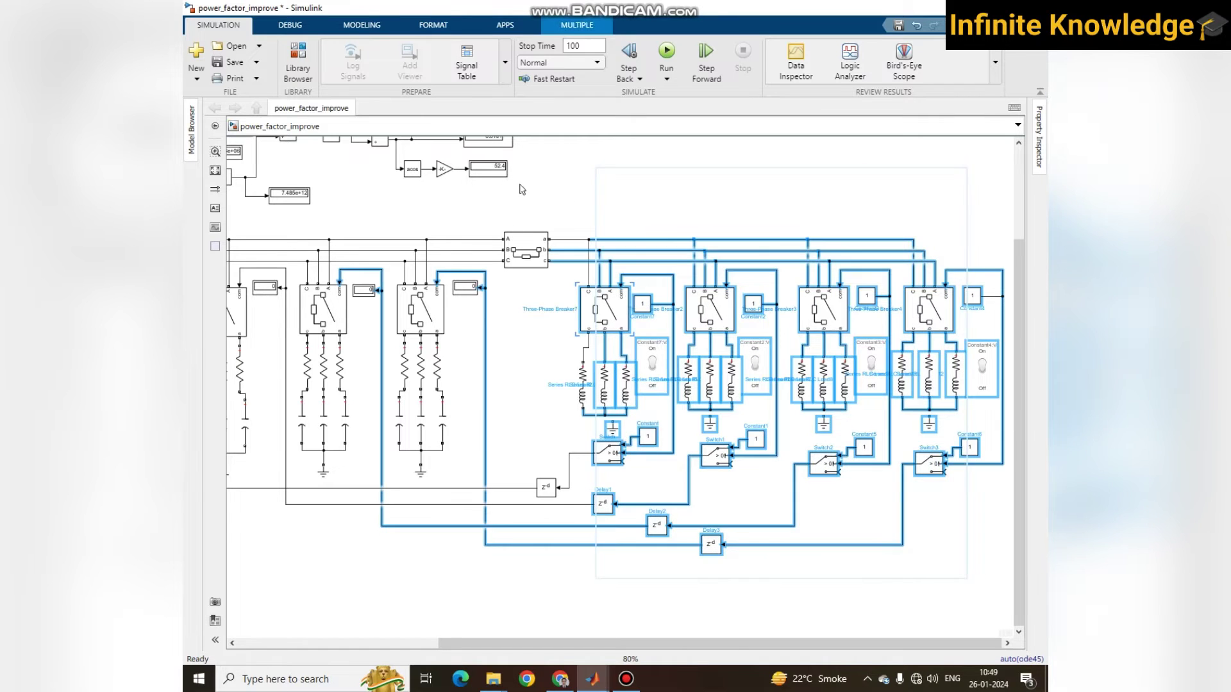
Check the power factor display and inspect the Switch, Constant and Delay blocks that control the capacitor bank breakers
{"action": "scroll", "coordinate": [1019, 359], "scroll_direction": "up", "scroll_amount": 3}
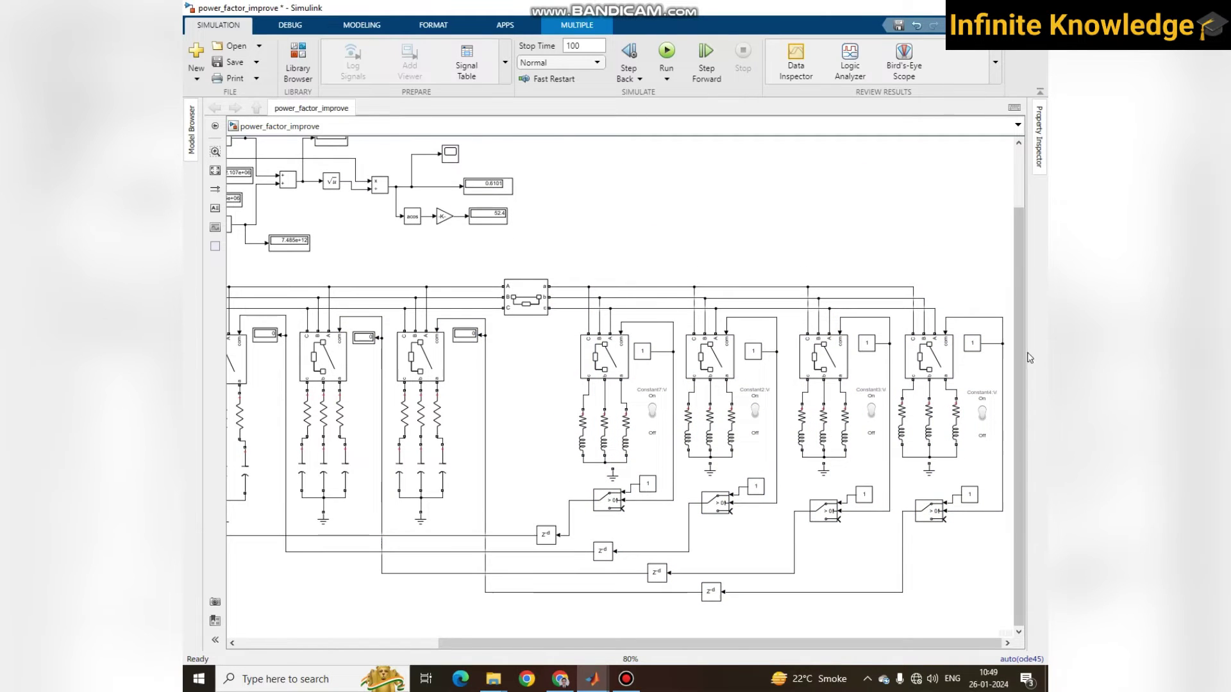
{"action": "left_click", "coordinate": [487, 192]}
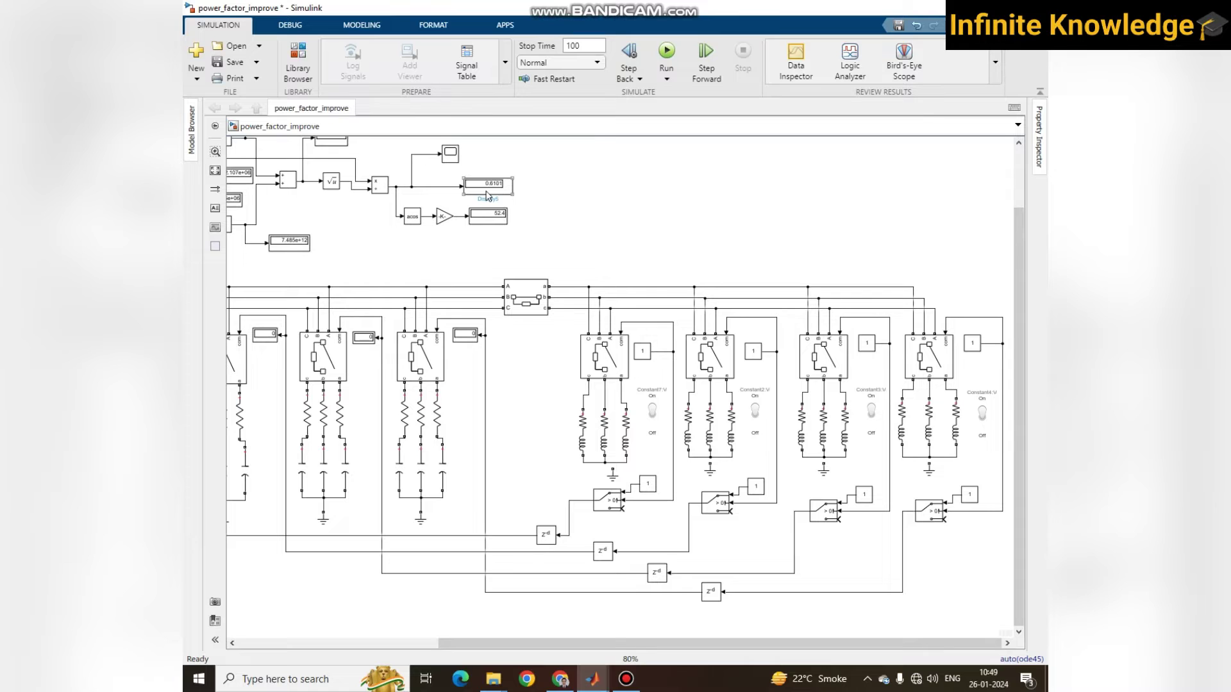
{"action": "left_click", "coordinate": [723, 476]}
{"action": "left_click_drag", "start_coordinate": [773, 646], "coordinate": [709, 647]}
{"action": "left_click_drag", "start_coordinate": [604, 490], "coordinate": [1011, 638]}
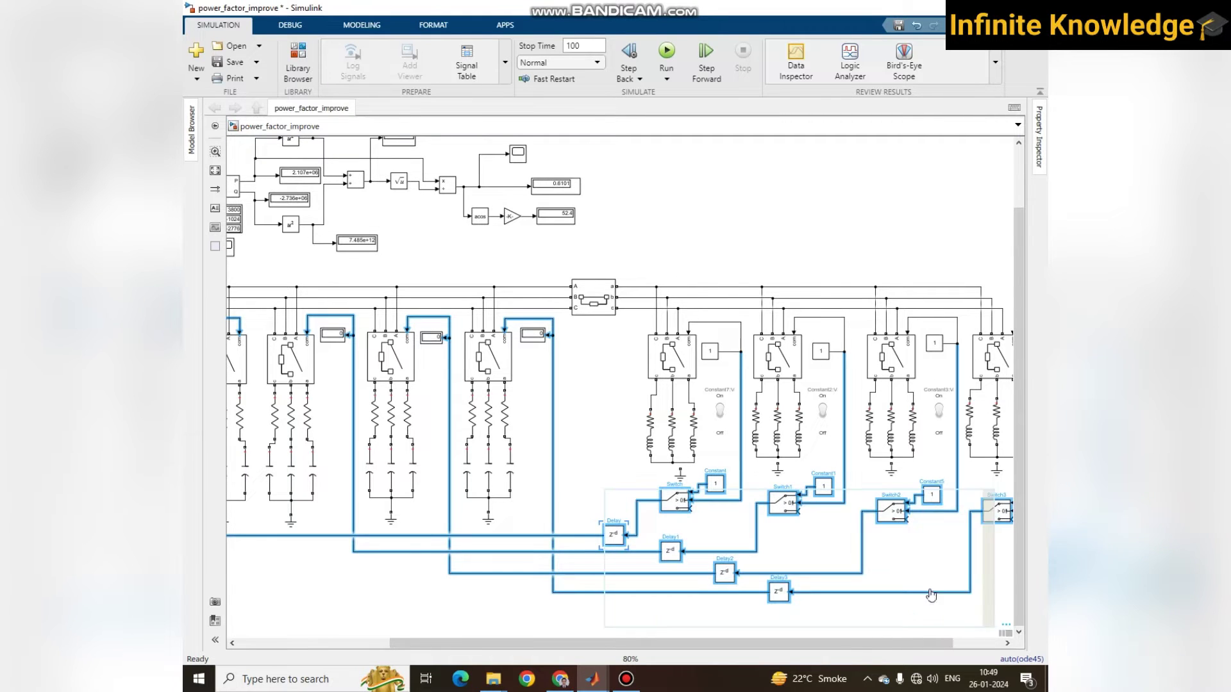
Delete the signal lines linking the four load breaker controls to the Switch blocks of the capacitor banks
{"action": "left_click", "coordinate": [583, 495]}
{"action": "left_click_drag", "start_coordinate": [628, 643], "coordinate": [554, 647]}
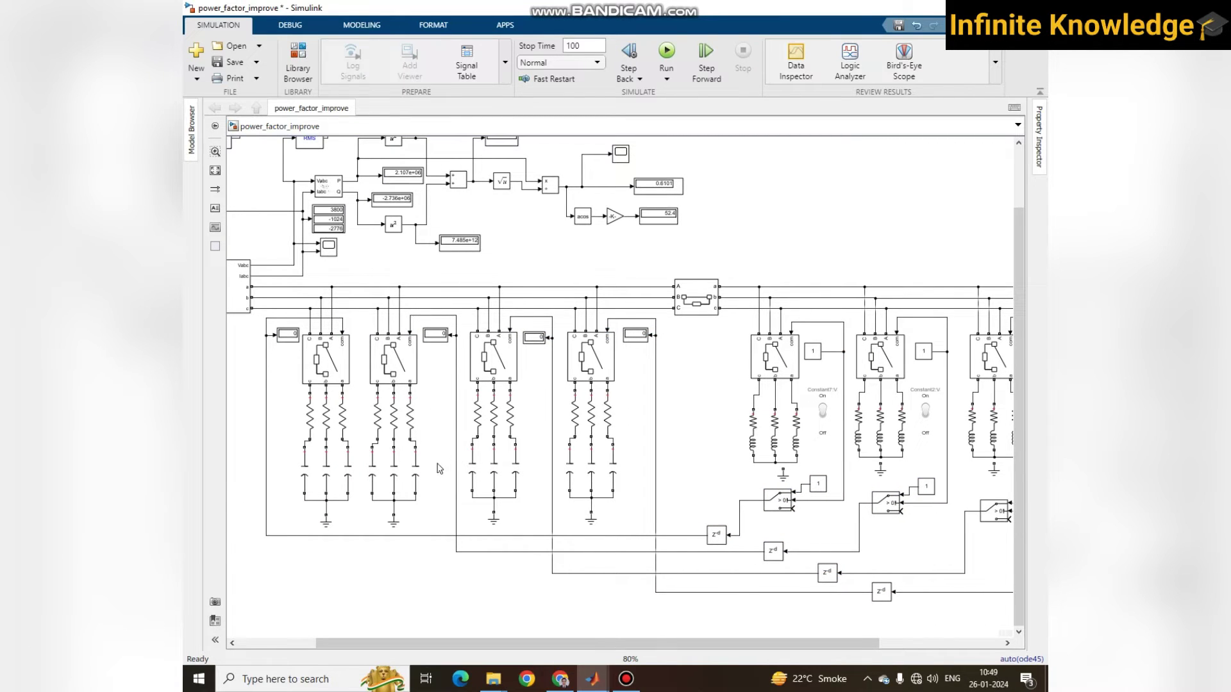
{"action": "scroll", "coordinate": [442, 462], "scroll_direction": "down", "scroll_amount": 2}
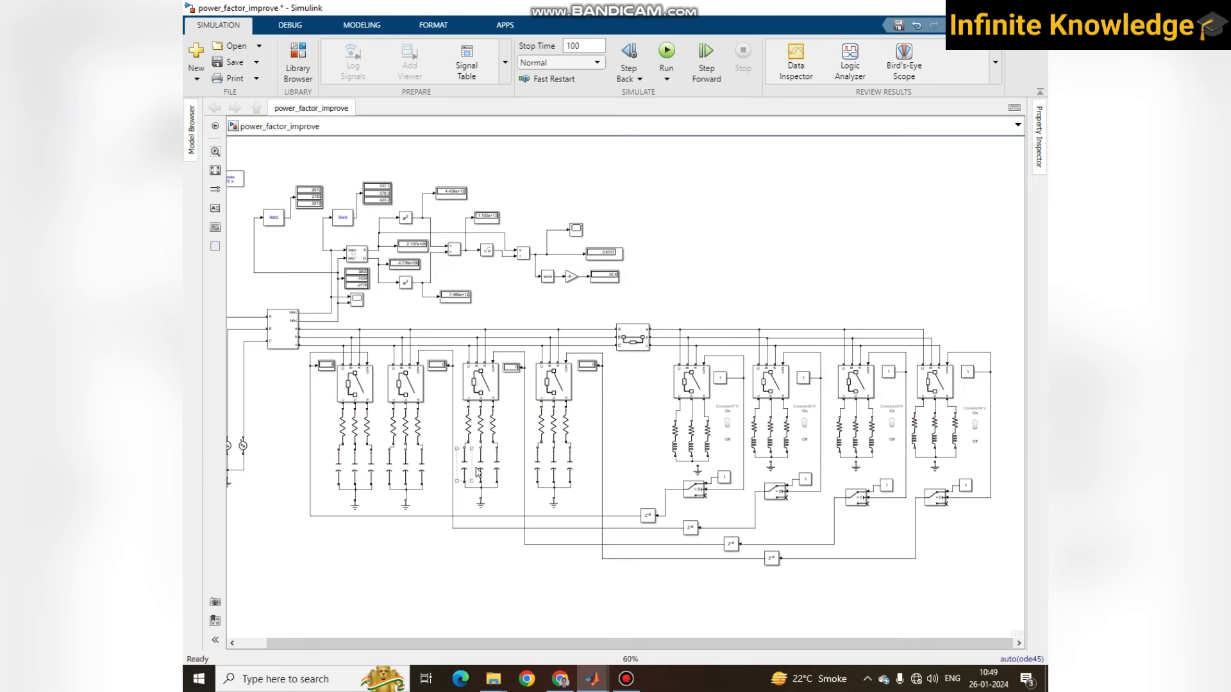
{"action": "scroll", "coordinate": [620, 512], "scroll_direction": "up", "scroll_amount": 2}
{"action": "left_click_drag", "start_coordinate": [624, 644], "coordinate": [754, 644]}
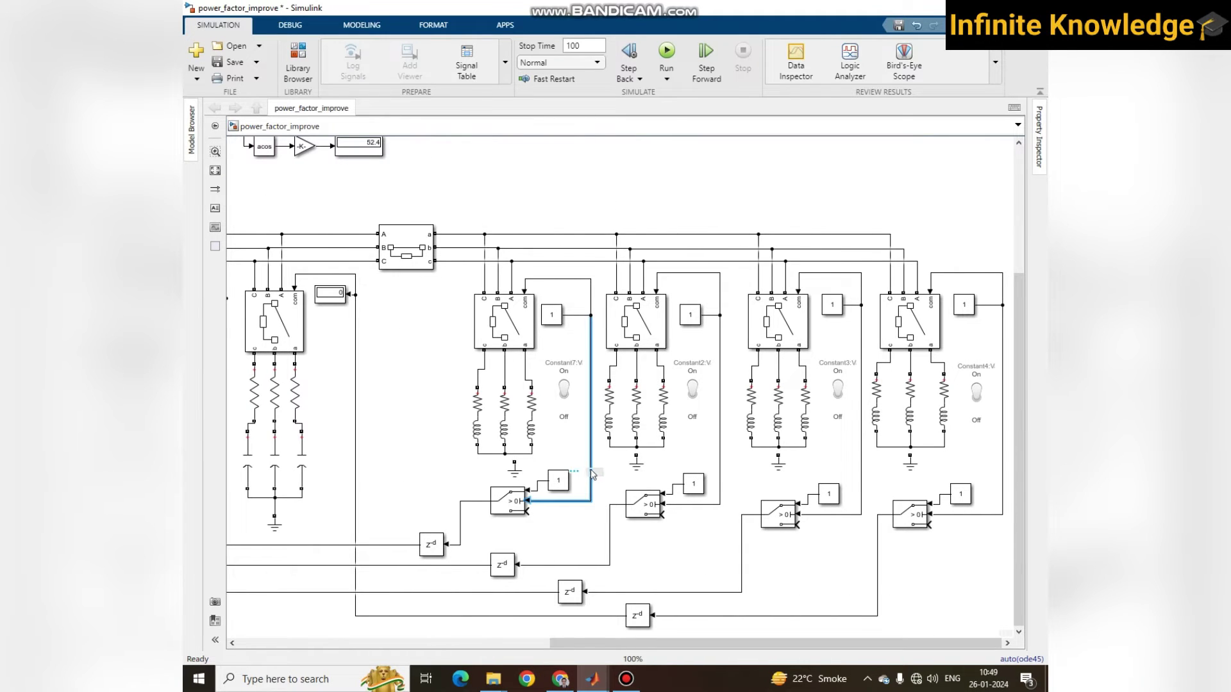
{"action": "key", "text": "Delete"}
{"action": "left_click", "coordinate": [720, 474]}
{"action": "key", "text": "Delete"}
{"action": "left_click", "coordinate": [861, 488]}
{"action": "key", "text": "Delete"}
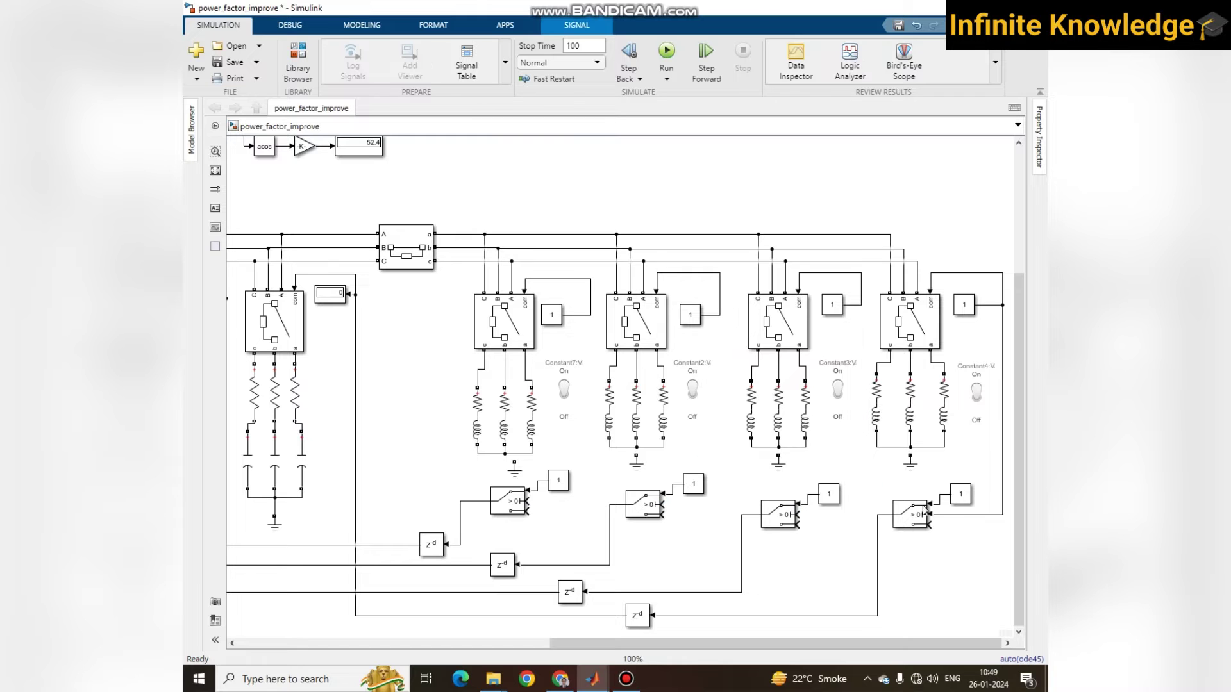
{"action": "left_click", "coordinate": [987, 514]}
{"action": "key", "text": "Delete"}
Examine the disconnected capacitor bank branches, their Delay blocks and the power factor and angle displays
{"action": "left_click_drag", "start_coordinate": [935, 644], "coordinate": [644, 643]}
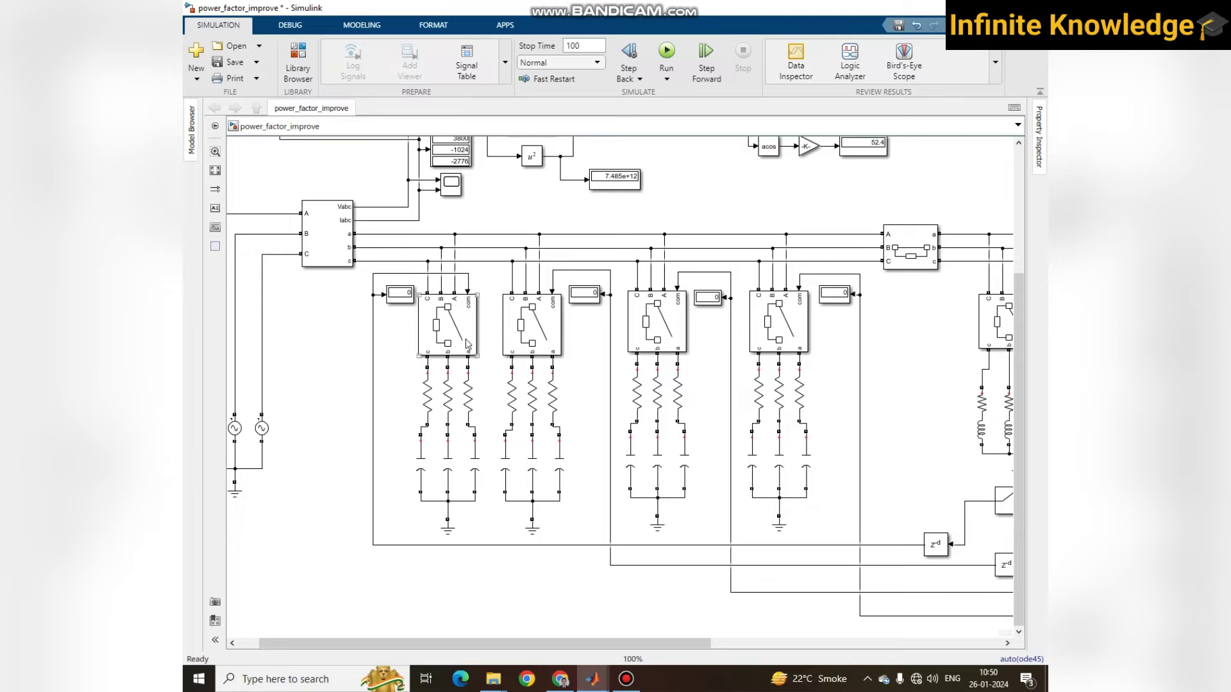
{"action": "left_click_drag", "start_coordinate": [667, 643], "coordinate": [827, 643]}
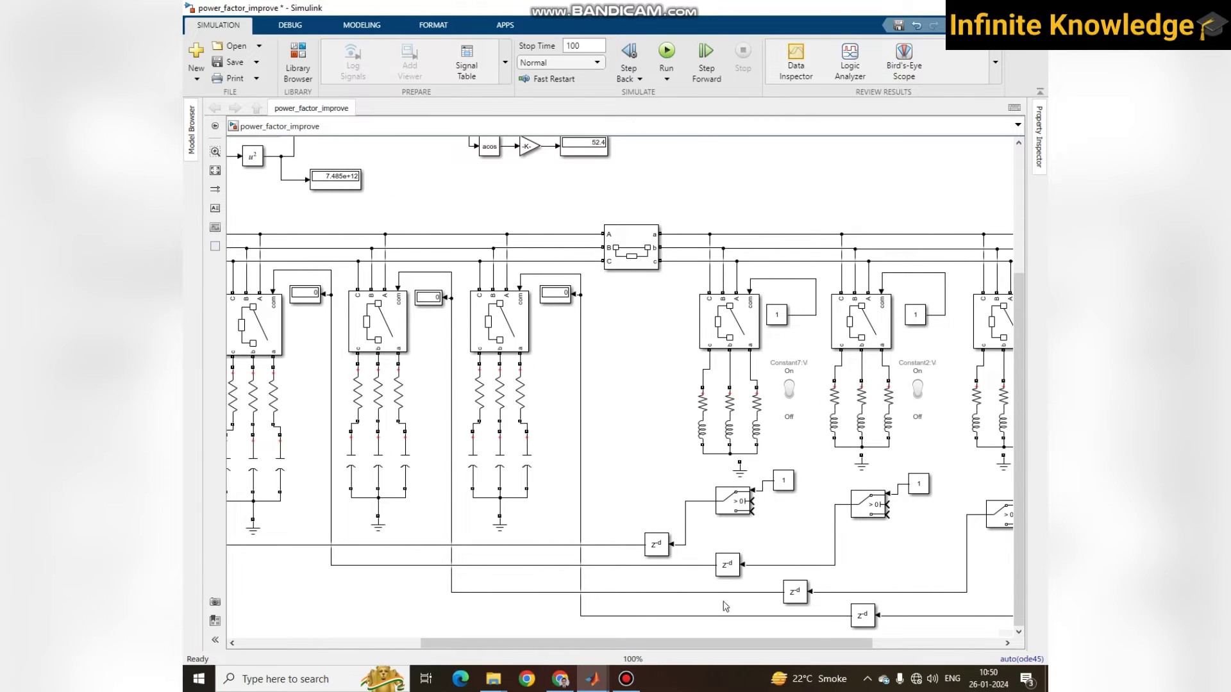
{"action": "scroll", "coordinate": [726, 606], "scroll_direction": "down", "scroll_amount": 3}
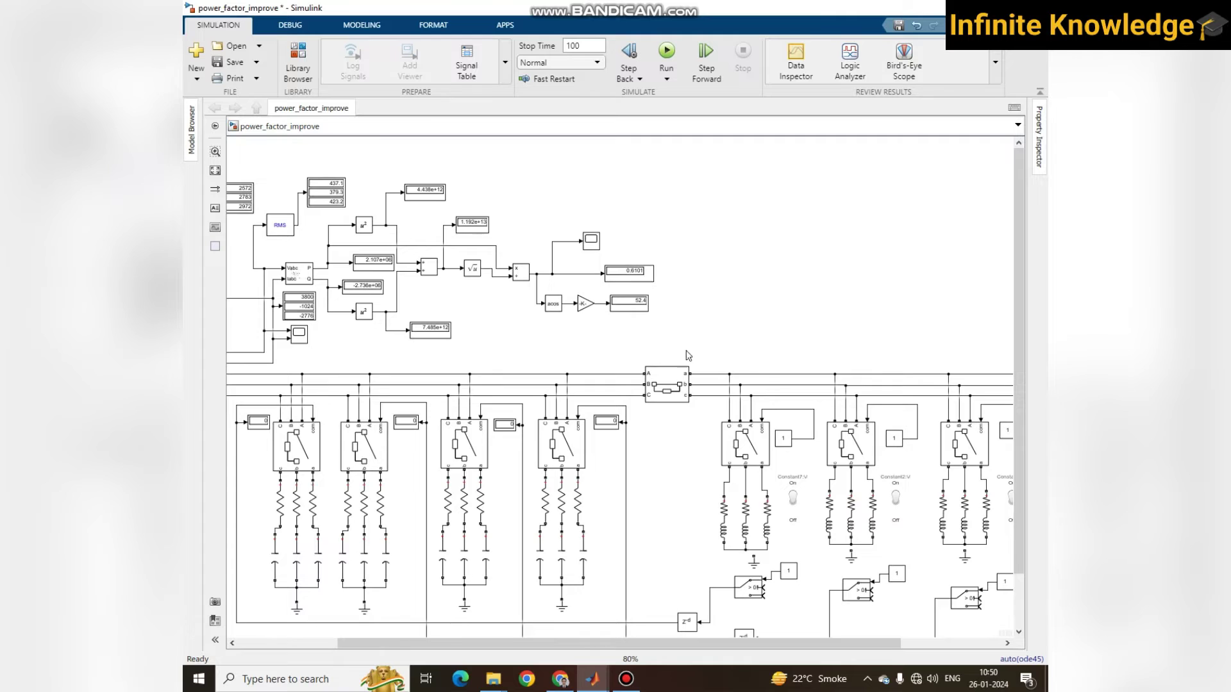
{"action": "scroll", "coordinate": [672, 325], "scroll_direction": "up", "scroll_amount": 4}
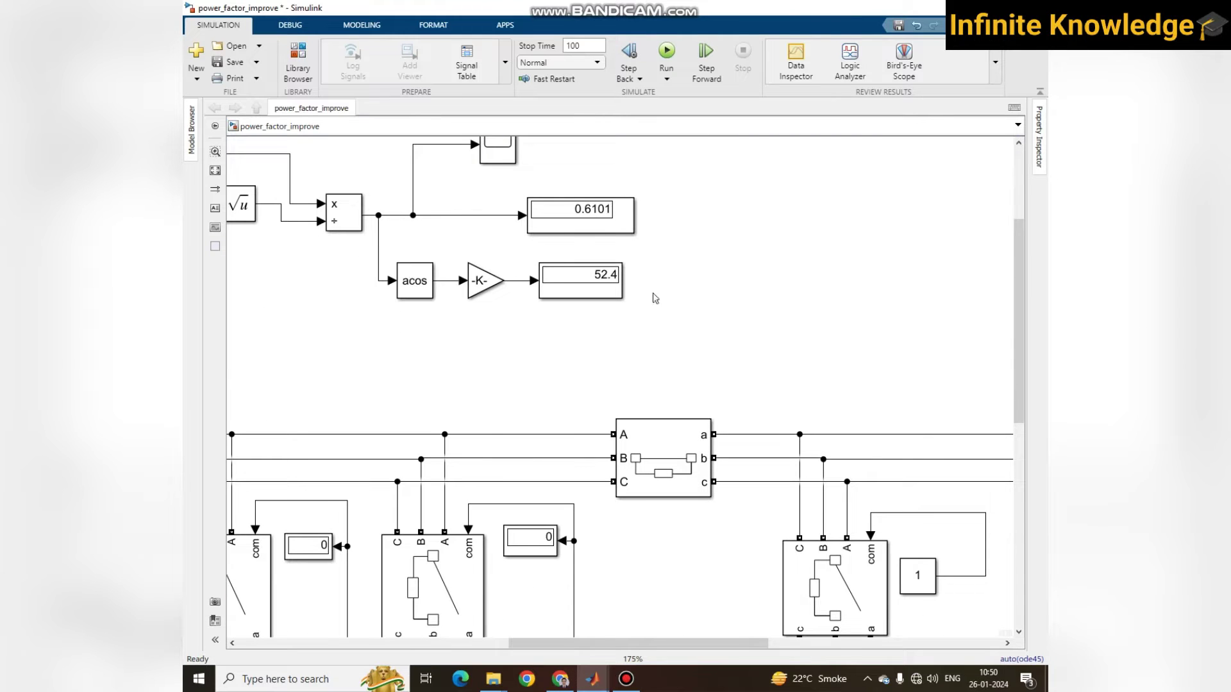
{"action": "scroll", "coordinate": [641, 301], "scroll_direction": "down", "scroll_amount": 2}
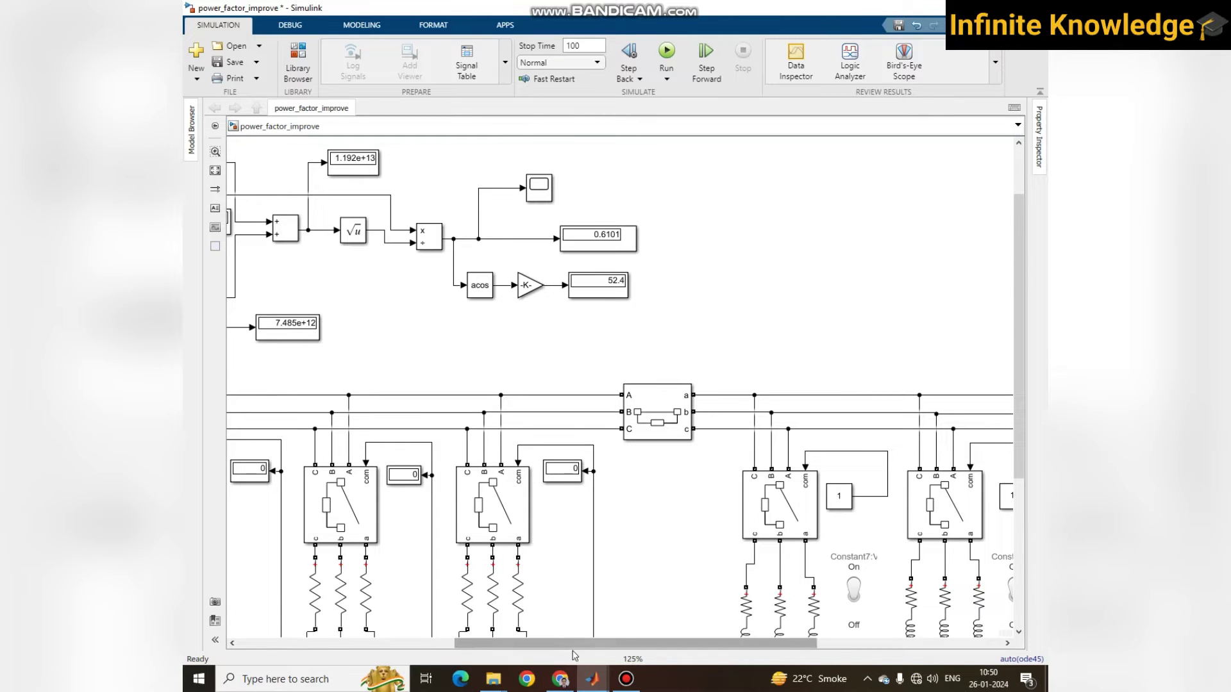
{"action": "scroll", "coordinate": [652, 594], "scroll_direction": "down", "scroll_amount": 3}
{"action": "scroll", "coordinate": [1018, 479], "scroll_direction": "up", "scroll_amount": 1}
{"action": "left_click_drag", "start_coordinate": [1018, 478], "coordinate": [1023, 568]}
Set the toggle switches of all four load branches, Constant7, Constant2, Constant3 and Constant4, to Off
{"action": "scroll", "coordinate": [951, 552], "scroll_direction": "up", "scroll_amount": 3}
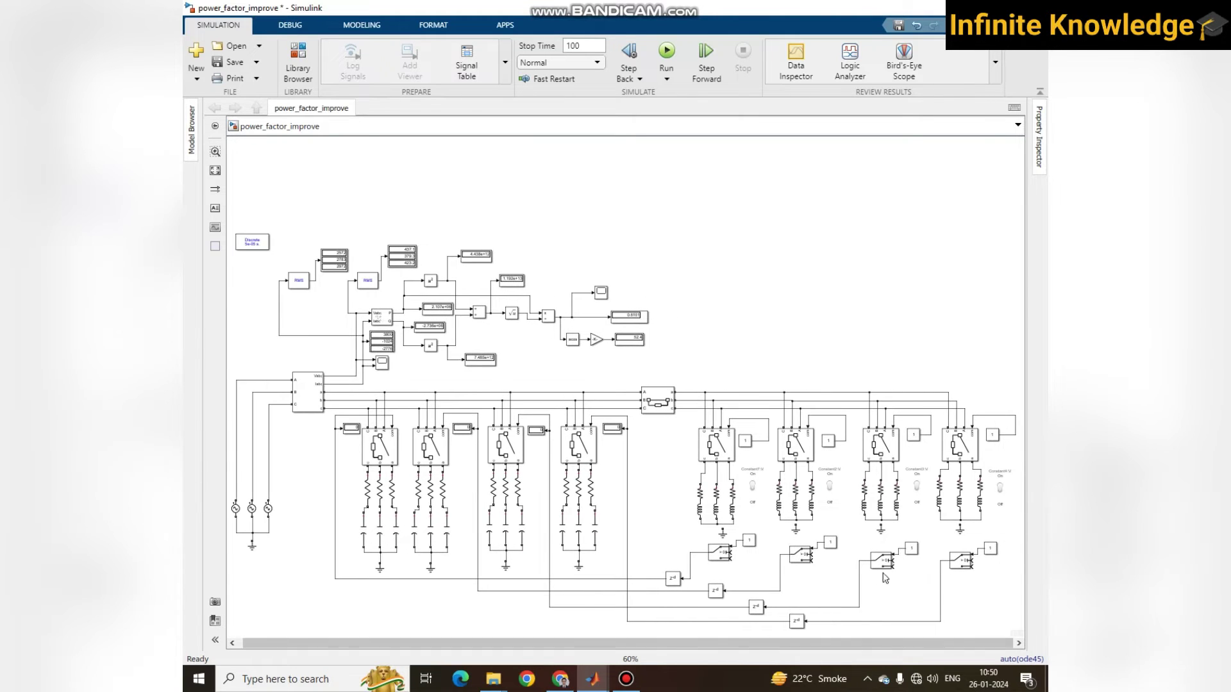
{"action": "left_click", "coordinate": [520, 392]}
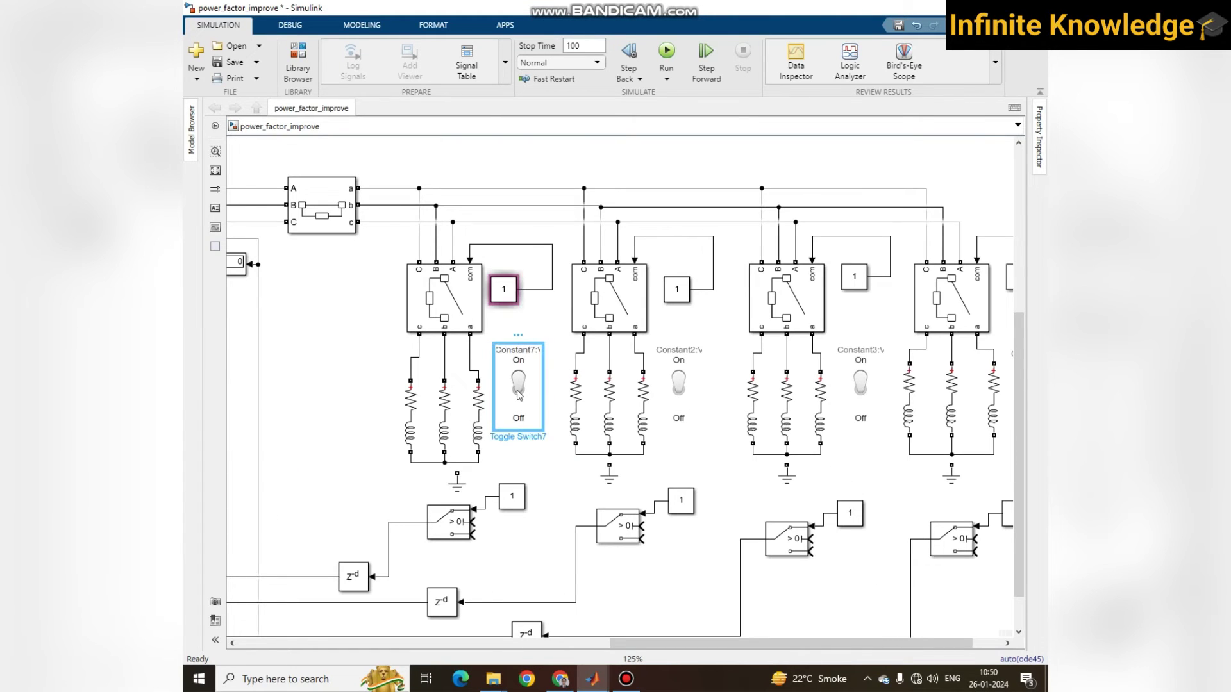
{"action": "left_click", "coordinate": [519, 394]}
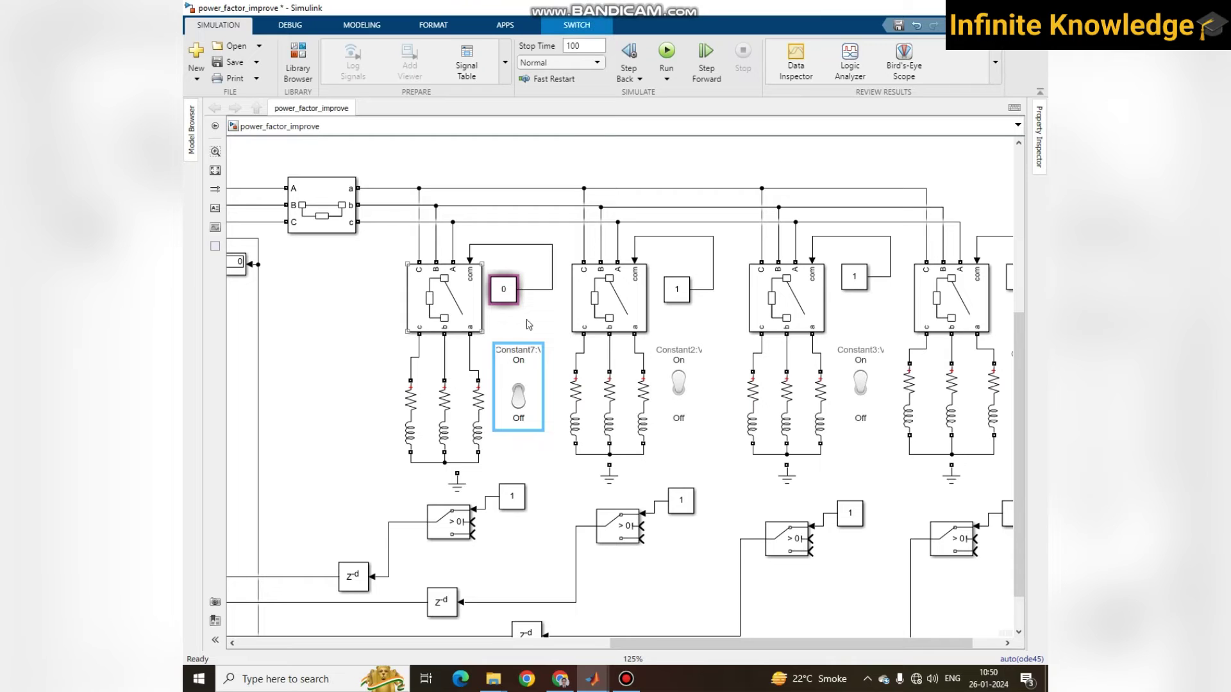
{"action": "left_click", "coordinate": [680, 388]}
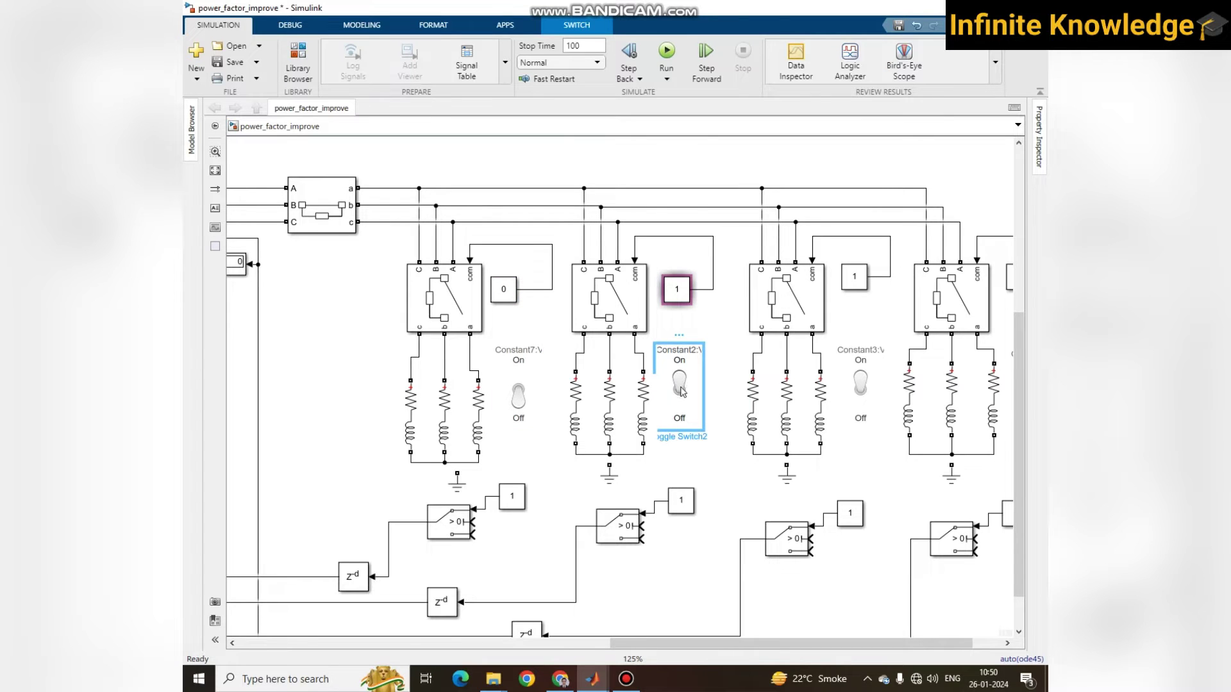
{"action": "left_click", "coordinate": [681, 389]}
{"action": "left_click", "coordinate": [861, 394]}
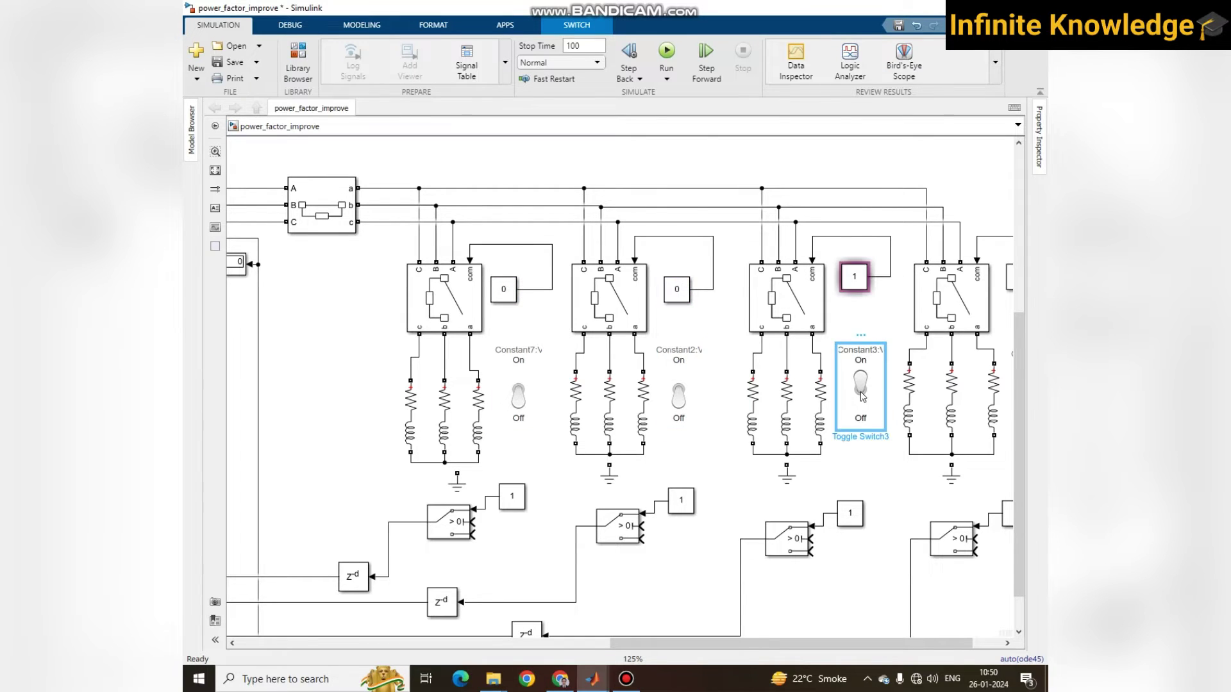
{"action": "double_click", "coordinate": [862, 396]}
{"action": "left_click", "coordinate": [704, 538]}
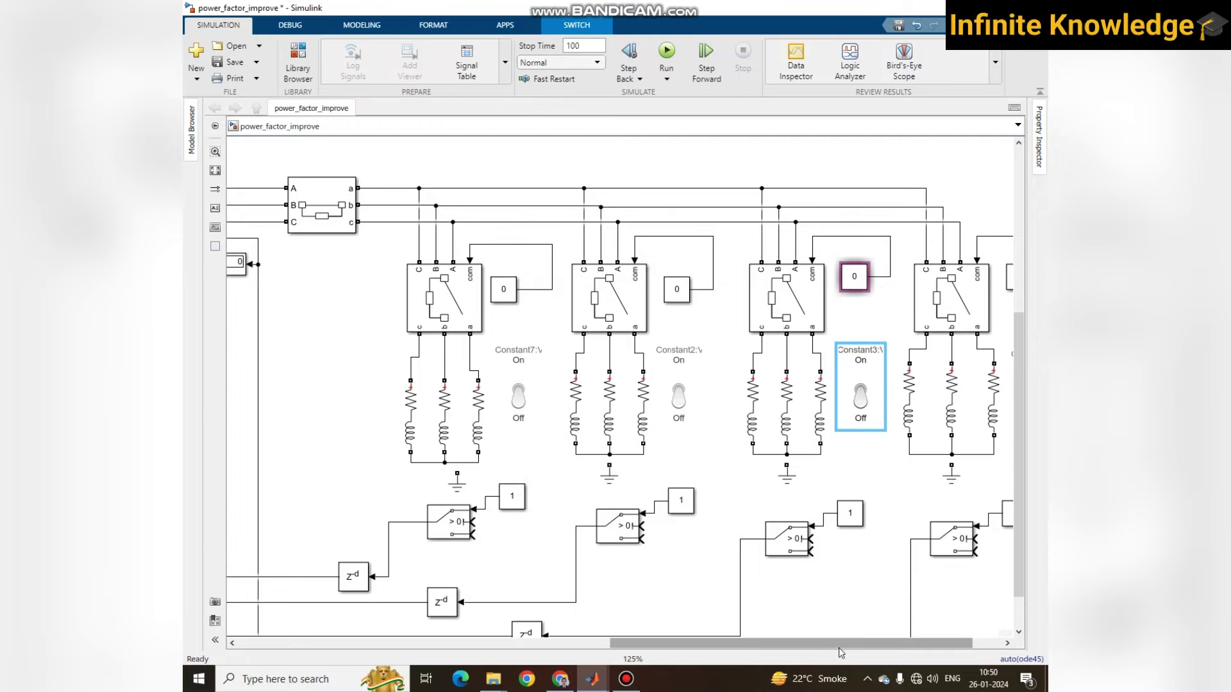
{"action": "left_click_drag", "start_coordinate": [842, 646], "coordinate": [870, 646]}
{"action": "left_click", "coordinate": [973, 394]}
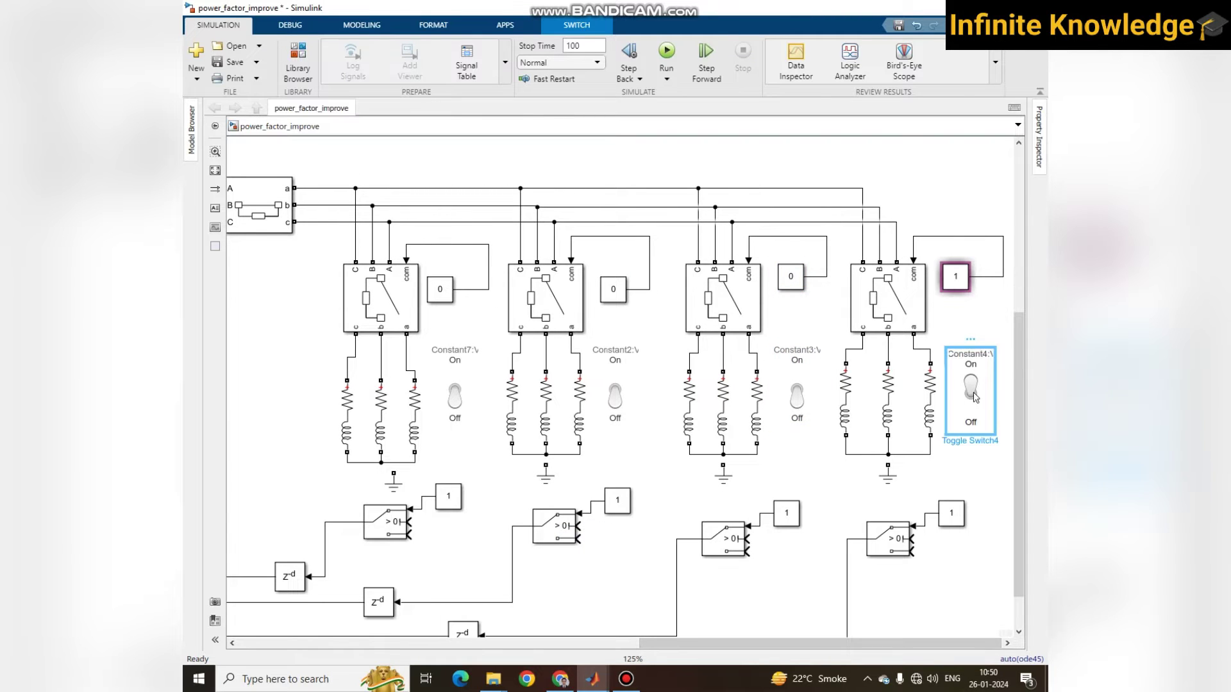
{"action": "left_click", "coordinate": [974, 395]}
{"action": "left_click", "coordinate": [976, 504]}
Run the simulation with all loads off and check the power factor and angle displays
{"action": "scroll", "coordinate": [725, 532], "scroll_direction": "down", "scroll_amount": 4}
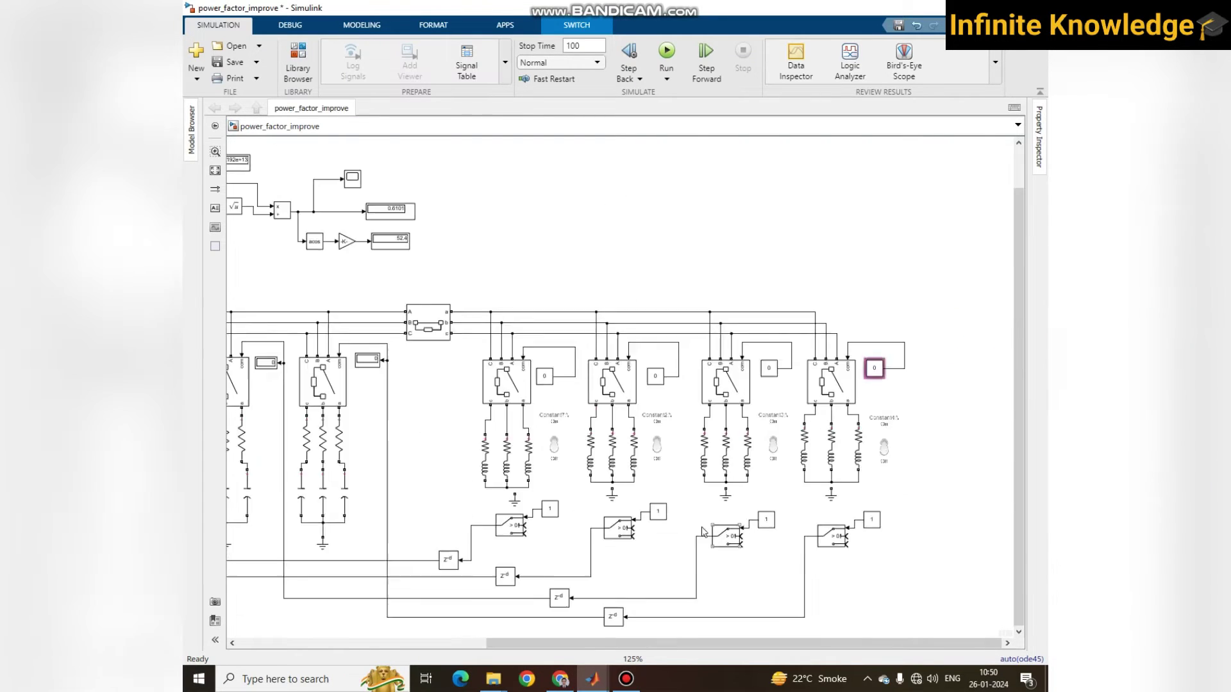
{"action": "left_click_drag", "start_coordinate": [630, 645], "coordinate": [519, 646]}
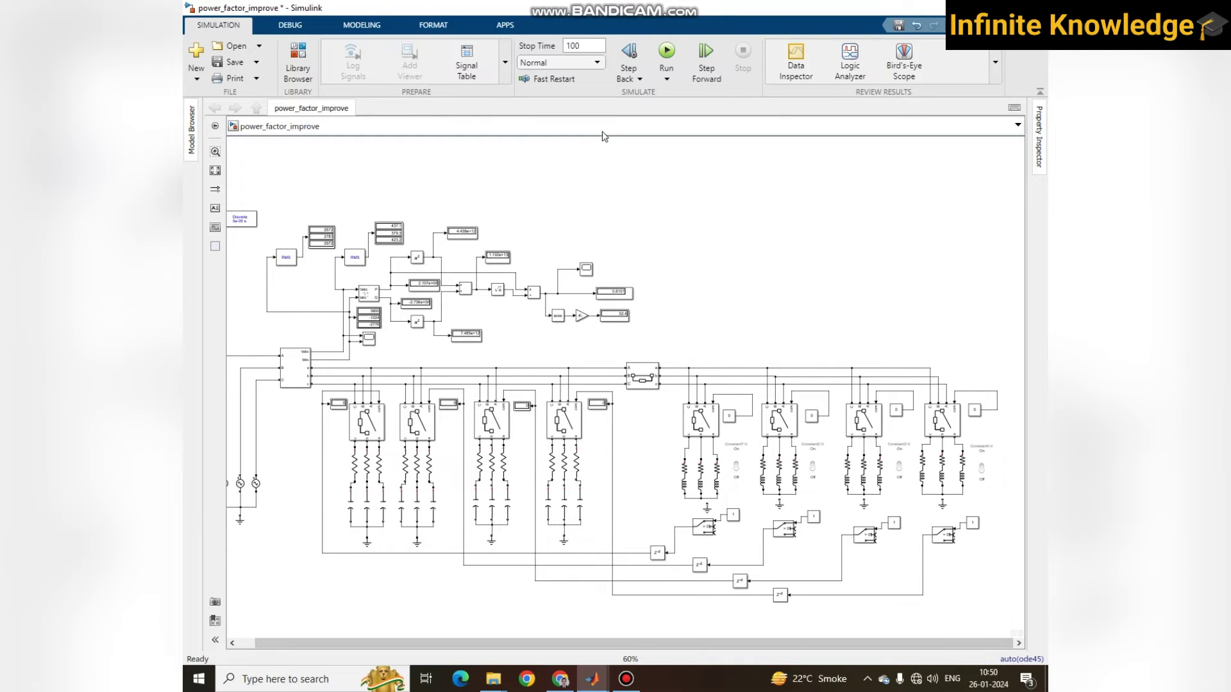
{"action": "left_click", "coordinate": [667, 54]}
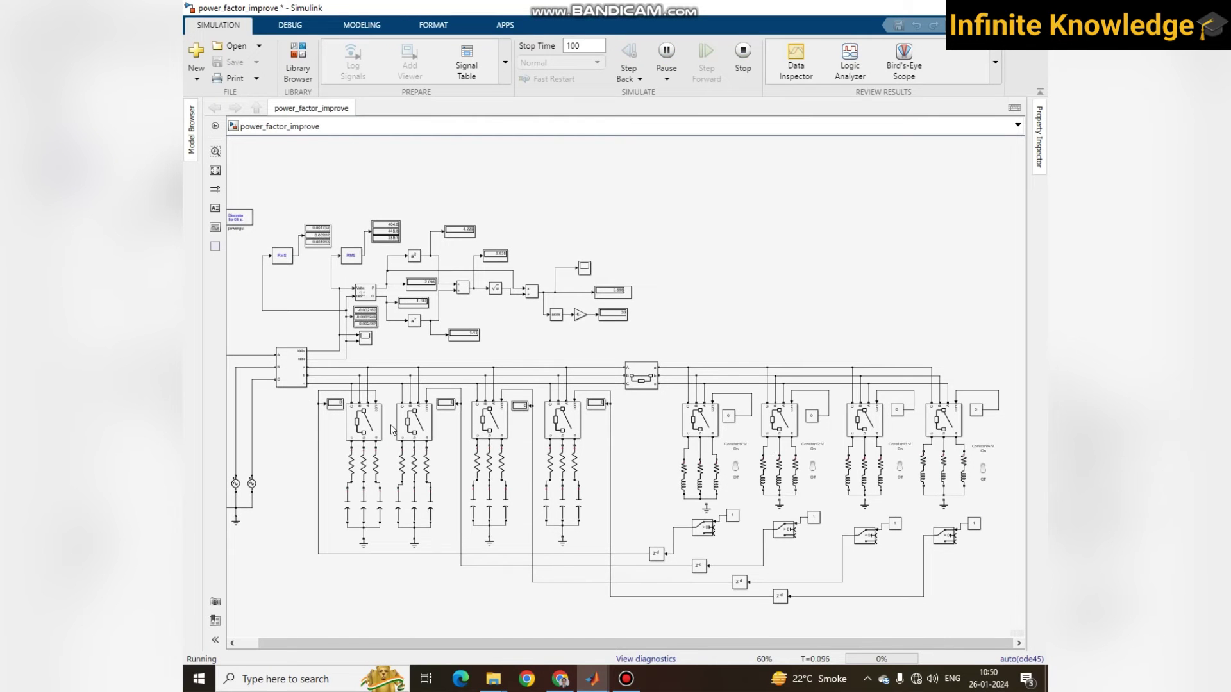
{"action": "scroll", "coordinate": [391, 428], "scroll_direction": "up", "scroll_amount": 3}
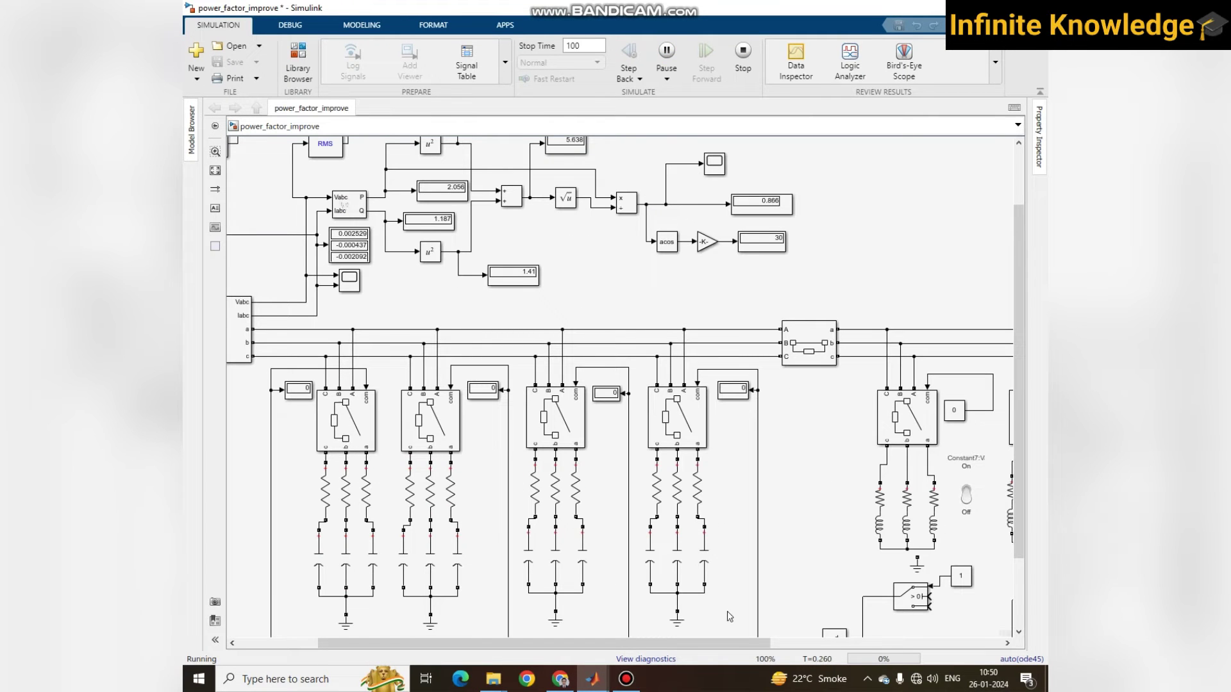
{"action": "left_click_drag", "start_coordinate": [738, 644], "coordinate": [933, 651]}
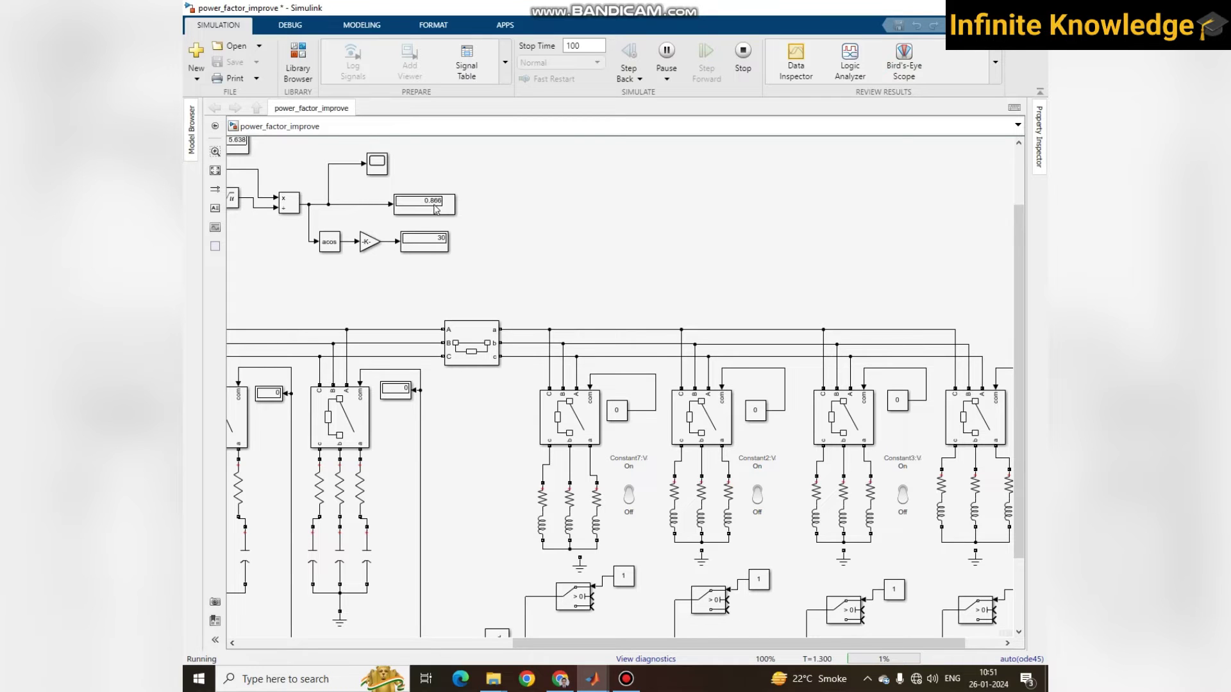
Switch on the four load branches one after another during the simulation, watching the power factor display after each
{"action": "left_click", "coordinate": [630, 497]}
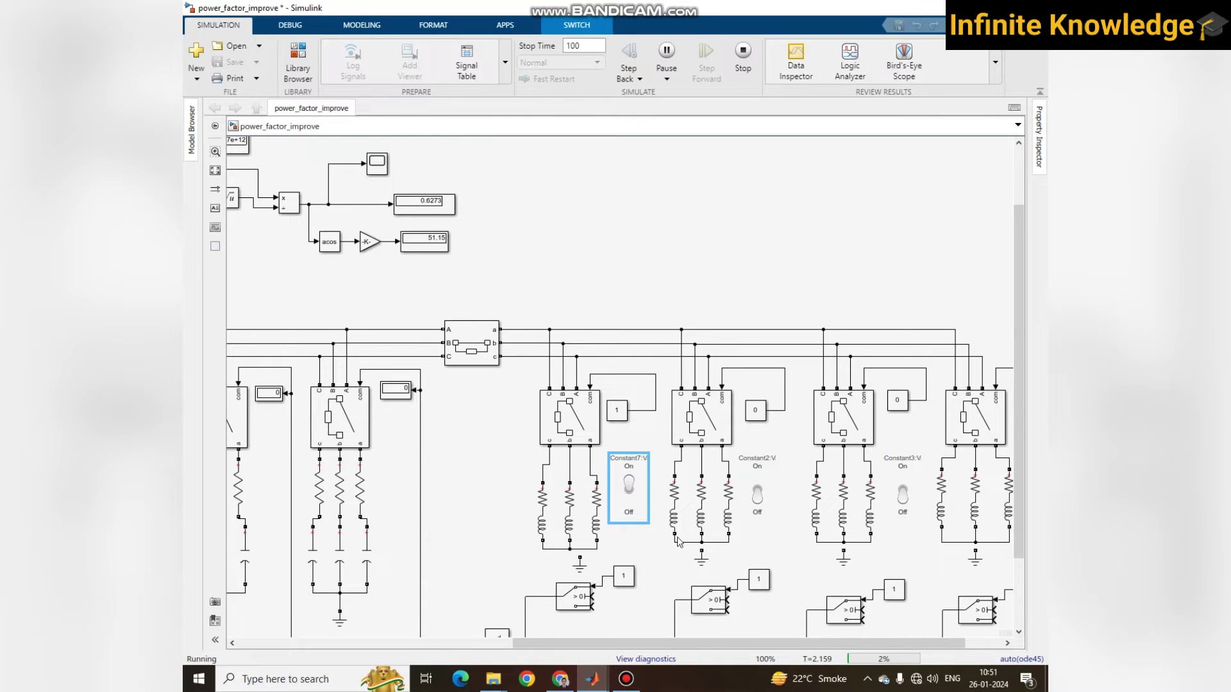
{"action": "left_click", "coordinate": [756, 497]}
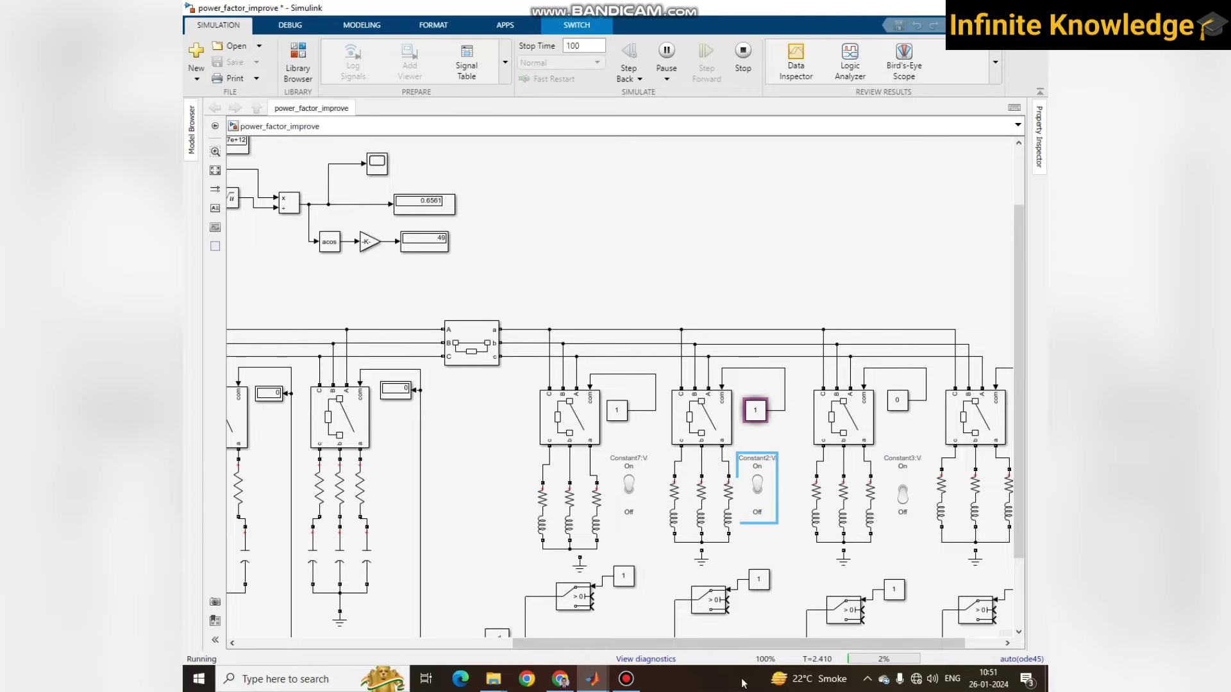
{"action": "left_click_drag", "start_coordinate": [752, 645], "coordinate": [788, 645]}
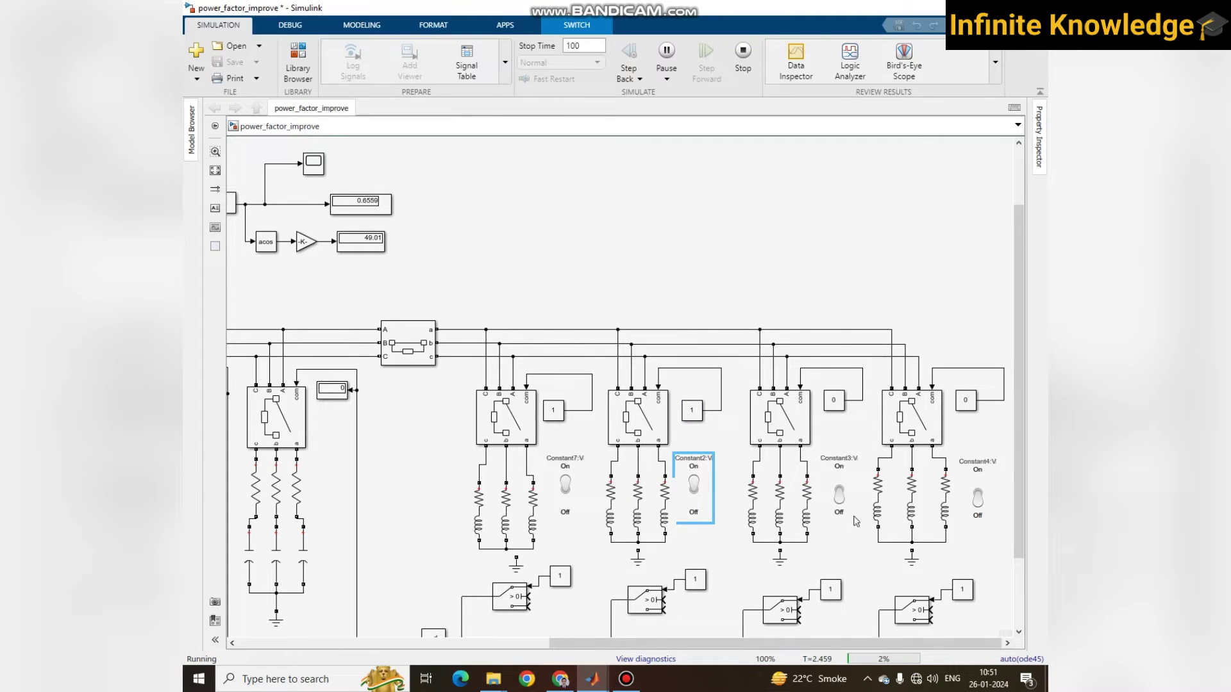
{"action": "left_click", "coordinate": [843, 495]}
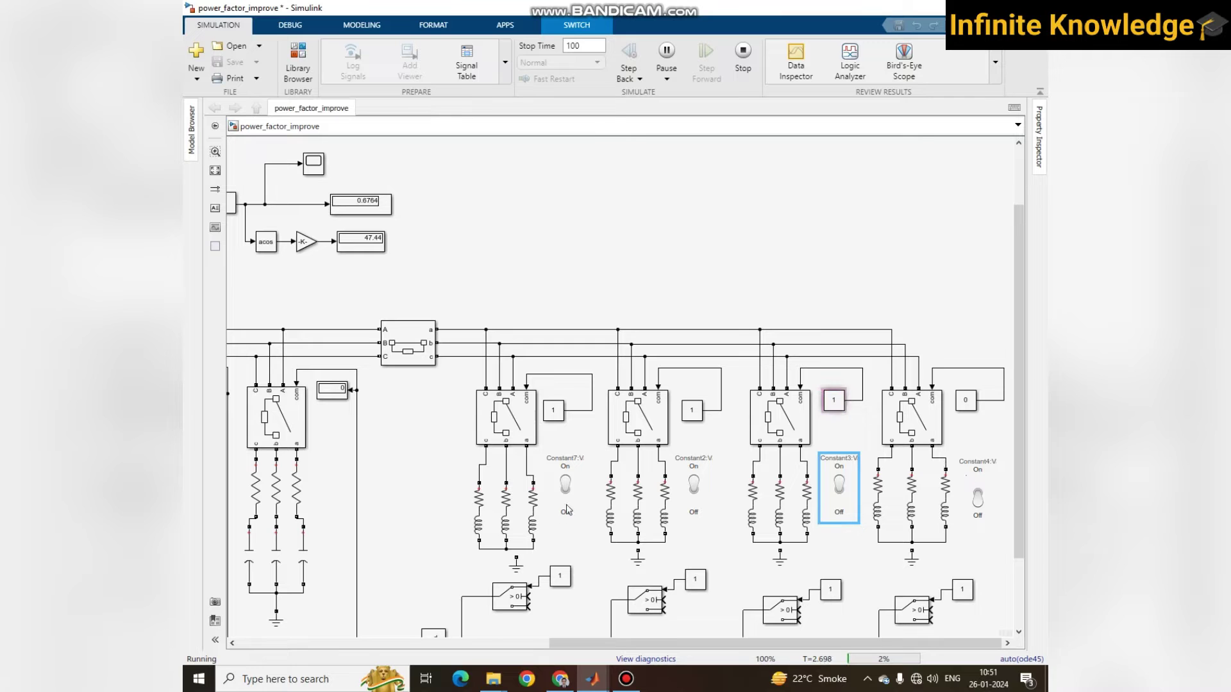
{"action": "left_click", "coordinate": [978, 498]}
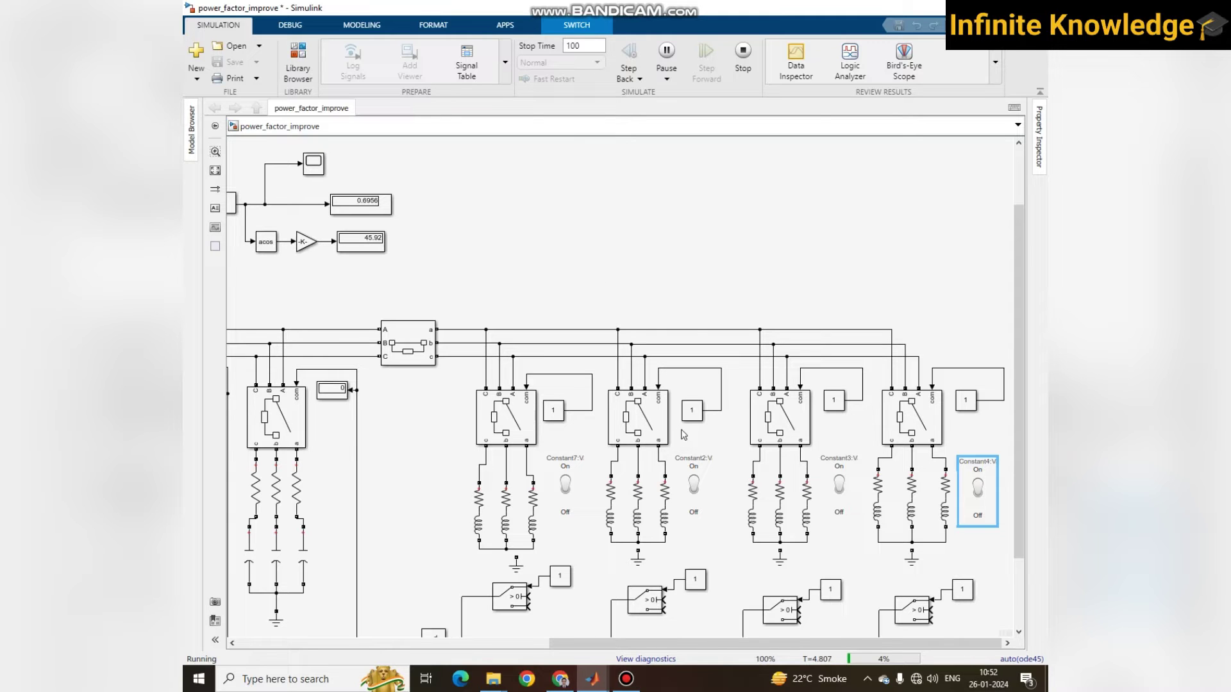
Switch all four load branches back off, starting with Constant4 and ending with Constant7
{"action": "left_click", "coordinate": [978, 494]}
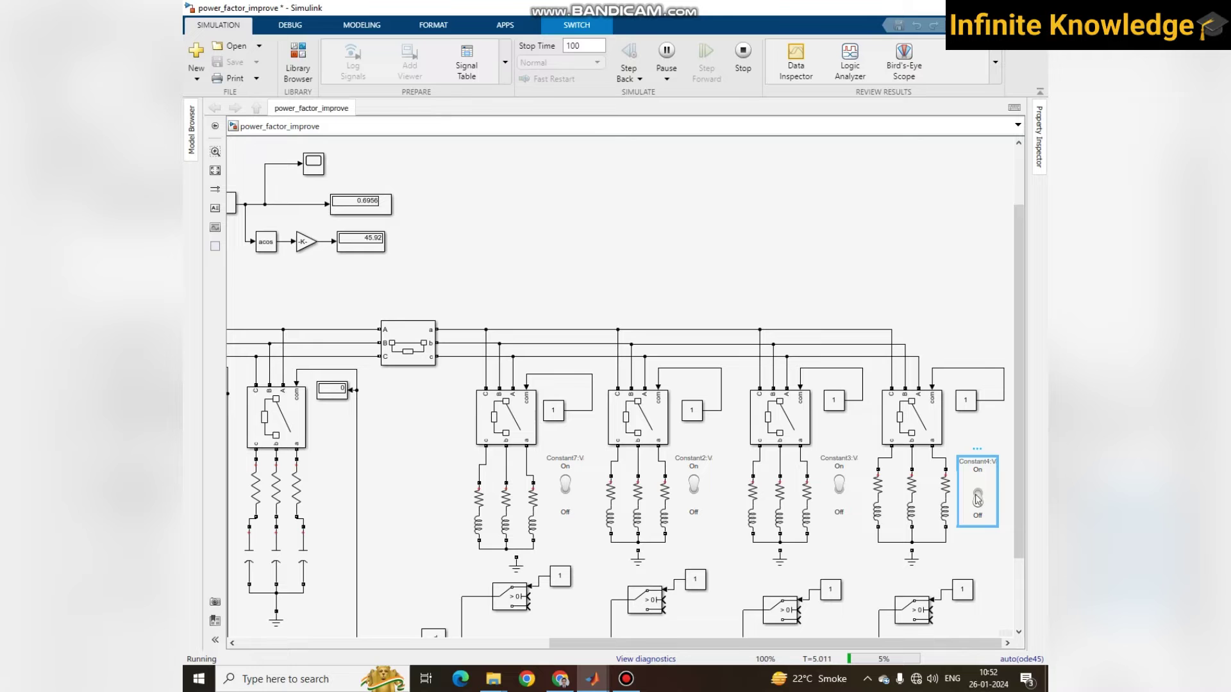
{"action": "left_click", "coordinate": [839, 495]}
{"action": "left_click", "coordinate": [693, 495]}
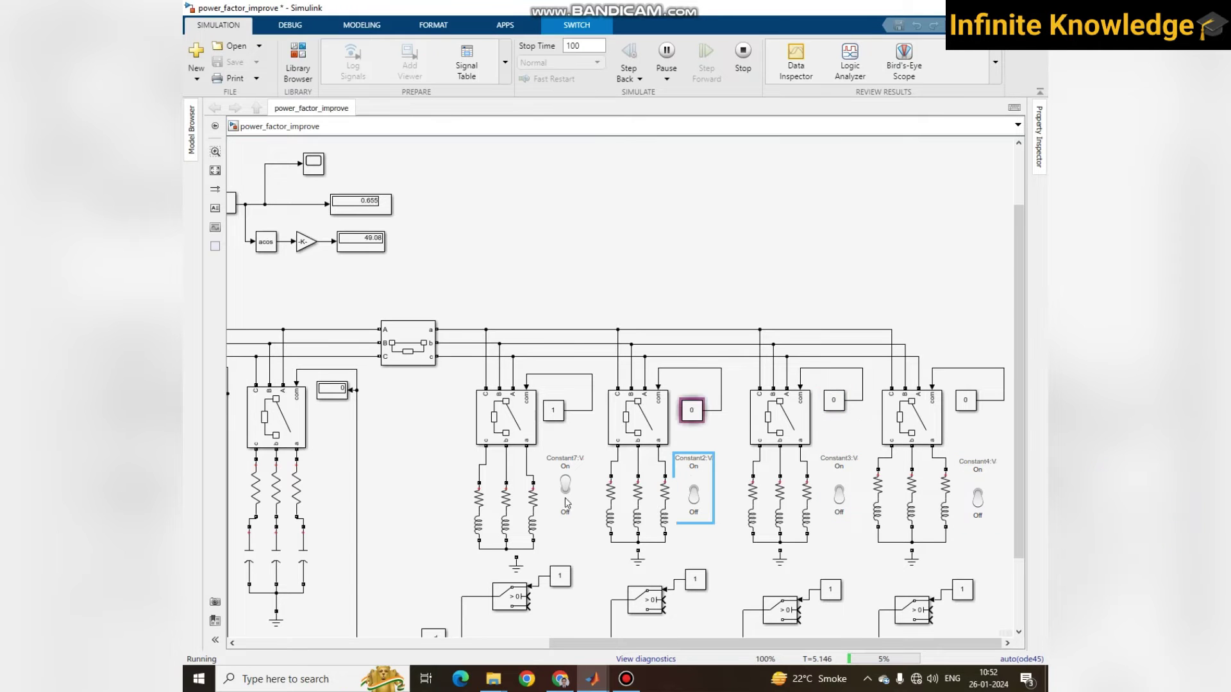
{"action": "left_click", "coordinate": [565, 494]}
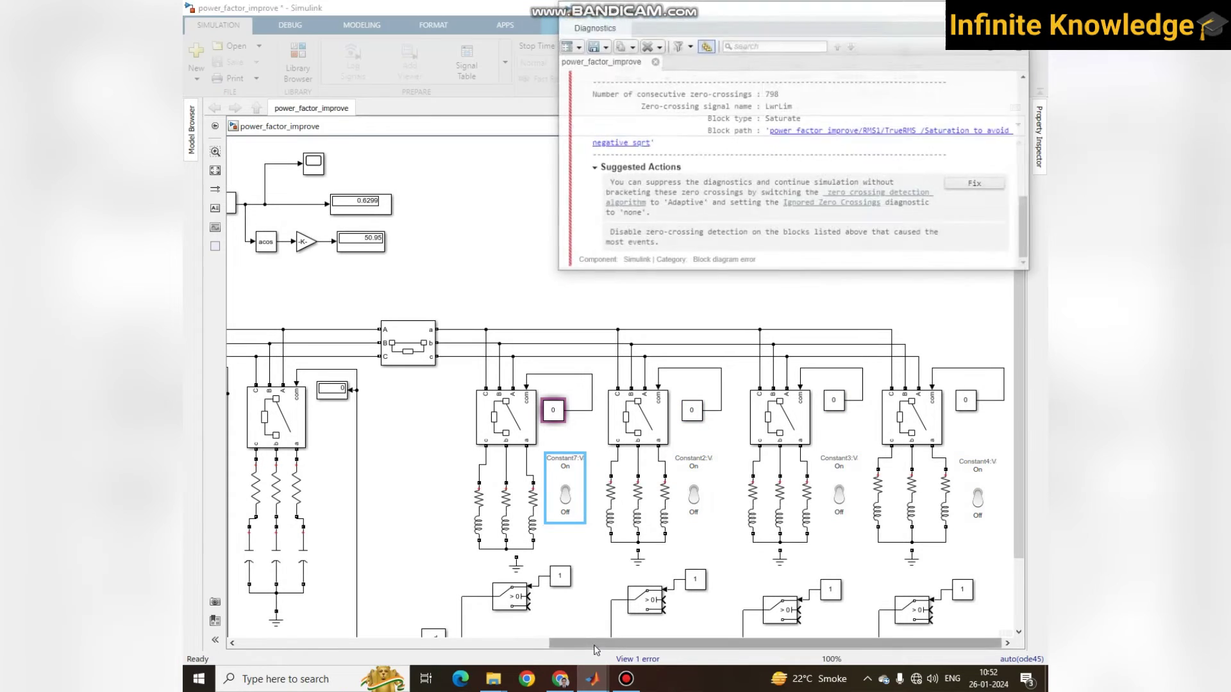
Review the capacitor bank branches and highlight the first load branch with Three-Phase Breaker7 that pairs with the first bank
{"action": "left_click_drag", "start_coordinate": [589, 649], "coordinate": [330, 644]}
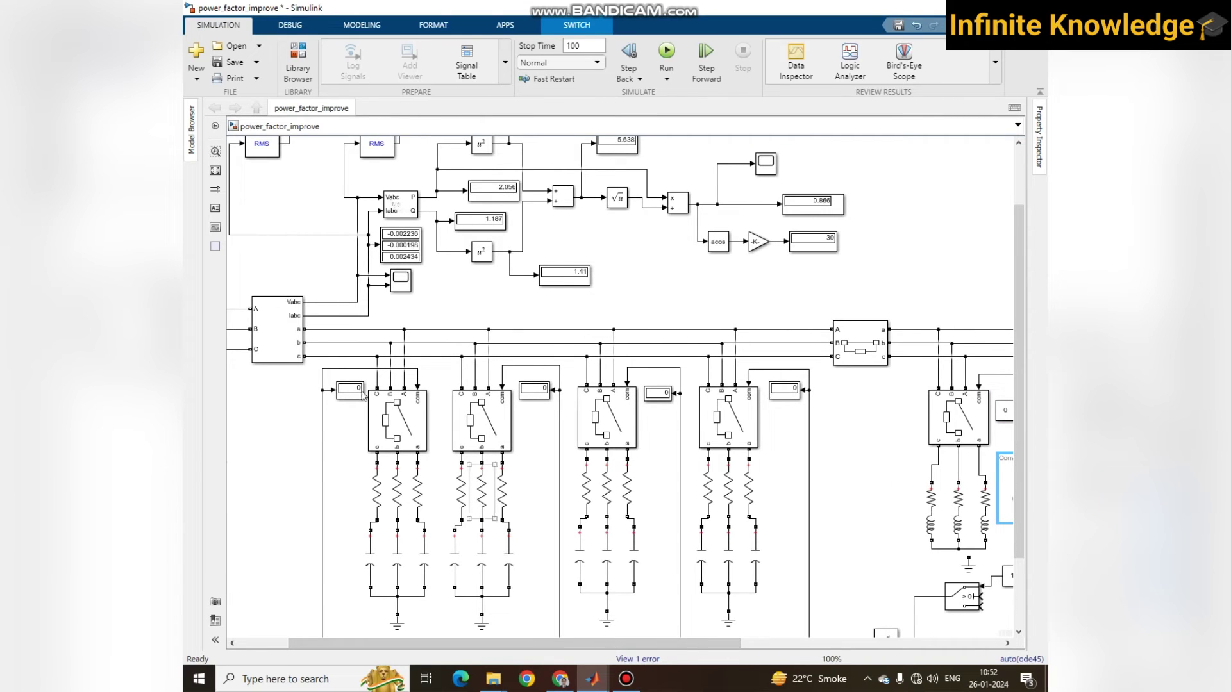
{"action": "left_click_drag", "start_coordinate": [300, 382], "coordinate": [746, 644]}
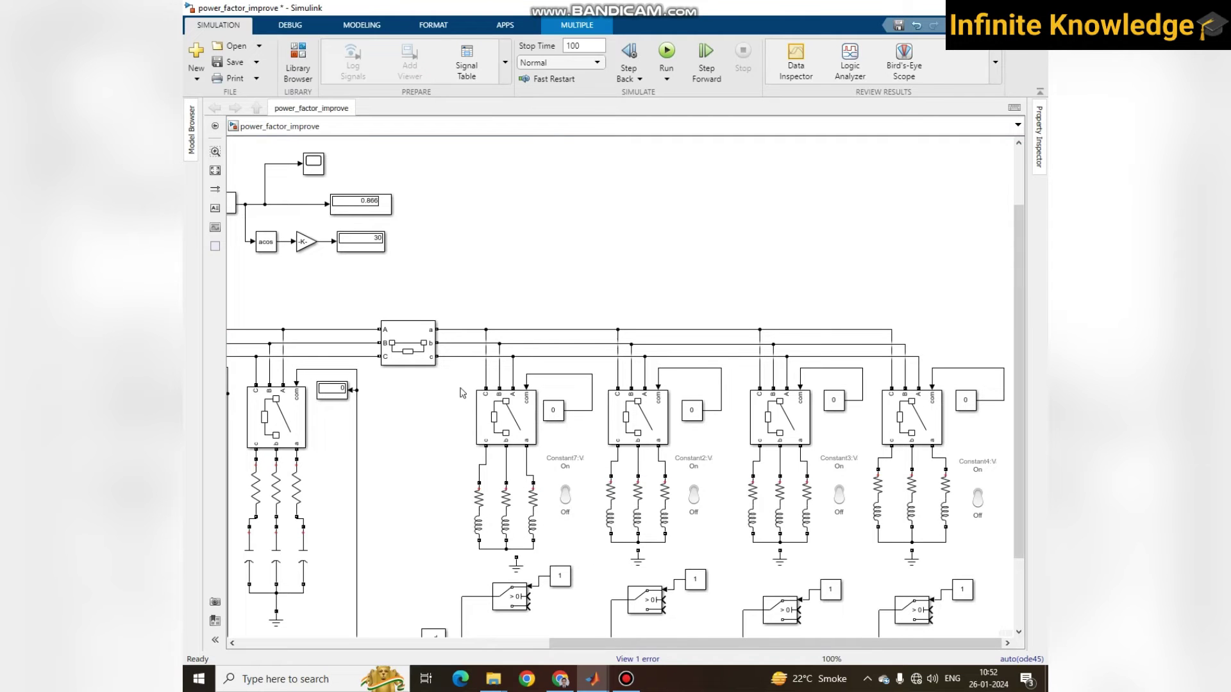
{"action": "left_click_drag", "start_coordinate": [462, 393], "coordinate": [587, 577]}
{"action": "left_click_drag", "start_coordinate": [586, 644], "coordinate": [311, 648]}
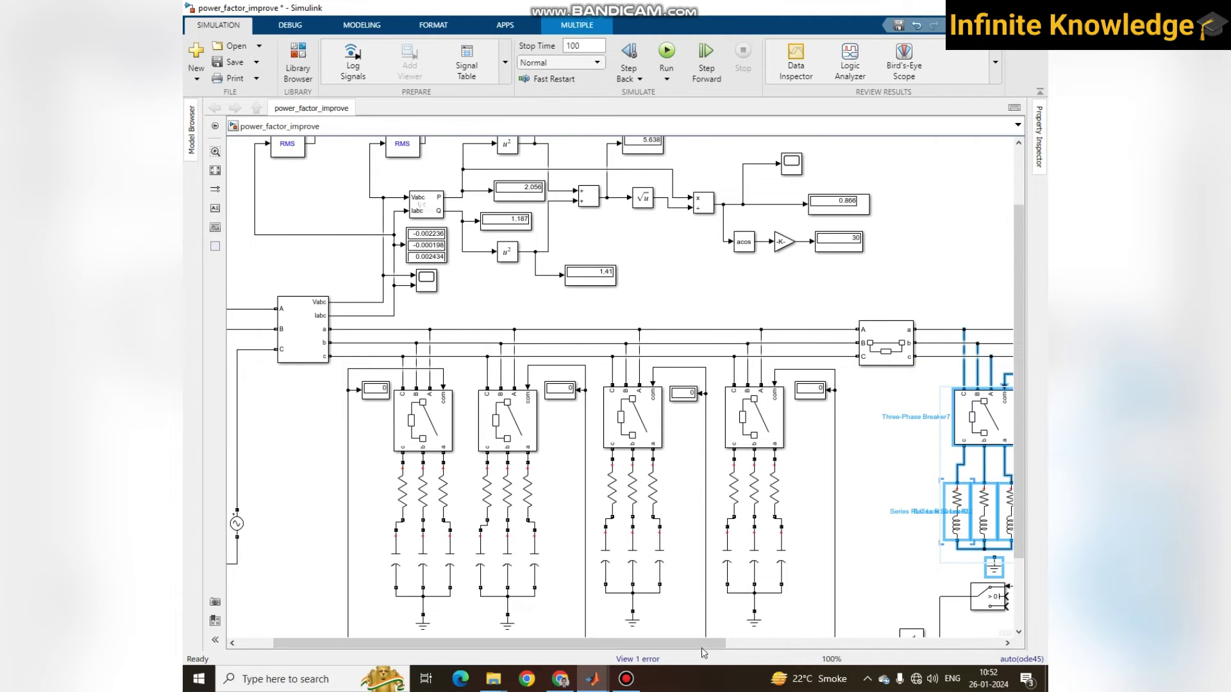
{"action": "left_click_drag", "start_coordinate": [704, 654], "coordinate": [986, 643]}
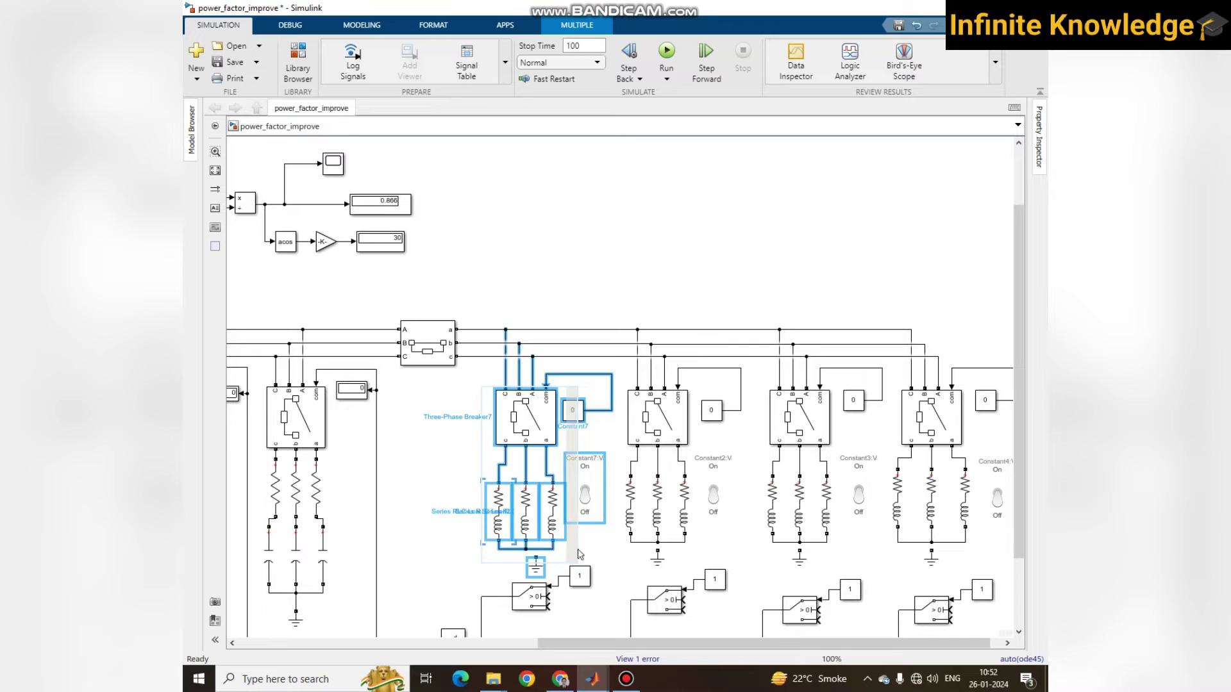
Connect the control input of each of the four threshold switches to the breaker control line of its matching load branch
{"action": "left_click", "coordinate": [554, 609]}
{"action": "mouse_move", "coordinate": [548, 598]}
{"action": "left_mouse_down"}
{"action": "mouse_move", "coordinate": [587, 596]}
{"action": "mouse_move", "coordinate": [612, 410]}
{"action": "left_mouse_up"}
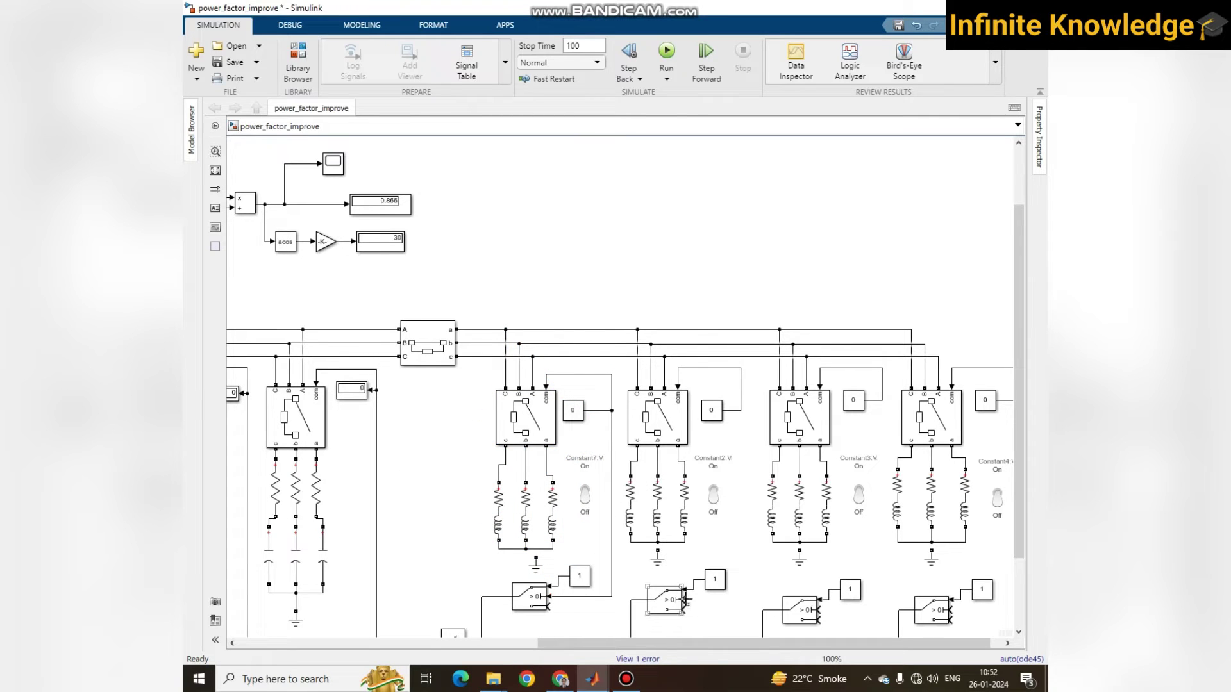
{"action": "left_click_drag", "start_coordinate": [686, 600], "coordinate": [741, 410]}
{"action": "mouse_move", "coordinate": [820, 612]}
{"action": "left_mouse_down"}
{"action": "mouse_move", "coordinate": [888, 568]}
{"action": "mouse_move", "coordinate": [884, 399]}
{"action": "left_mouse_up"}
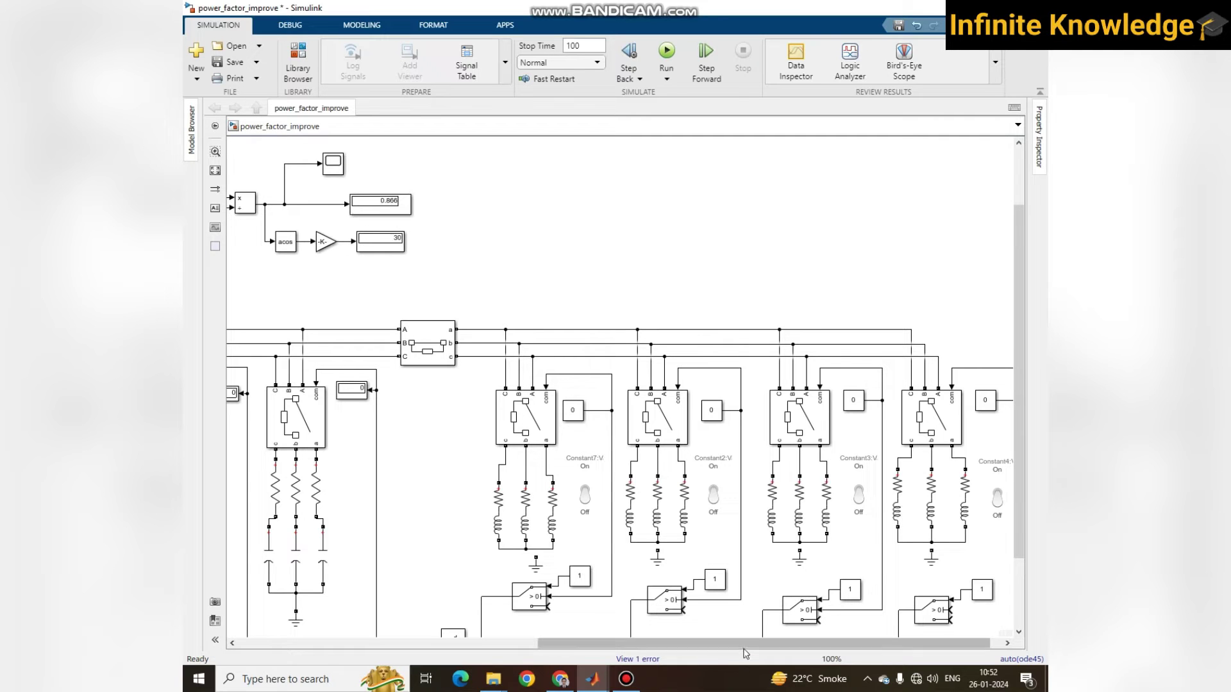
{"action": "left_click_drag", "start_coordinate": [747, 644], "coordinate": [758, 643]}
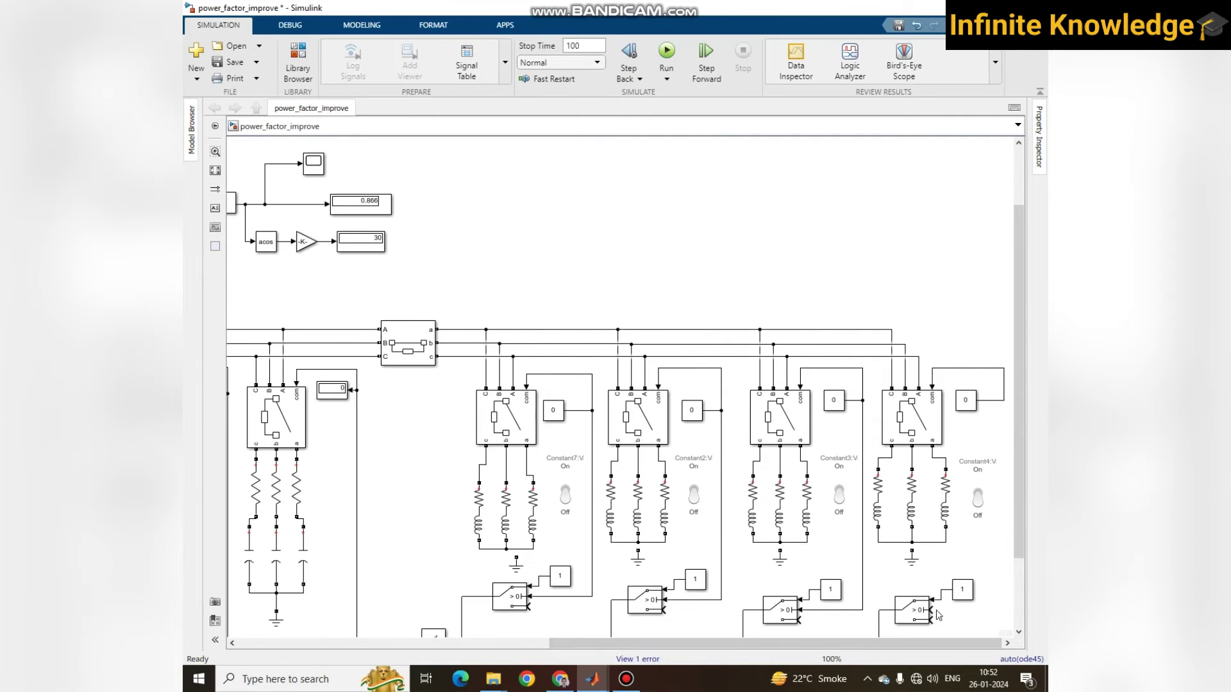
{"action": "left_click_drag", "start_coordinate": [931, 611], "coordinate": [947, 402]}
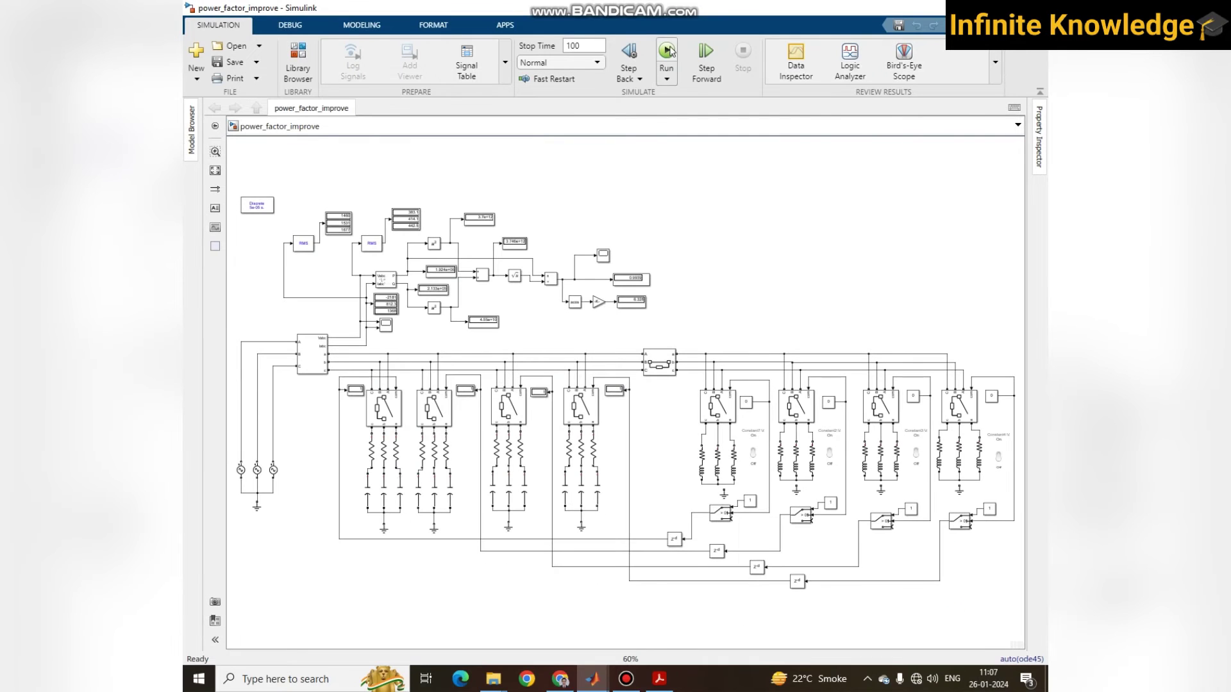
Run the simulation with all four loads off and check the power factor and angle displays
{"action": "left_click", "coordinate": [667, 51]}
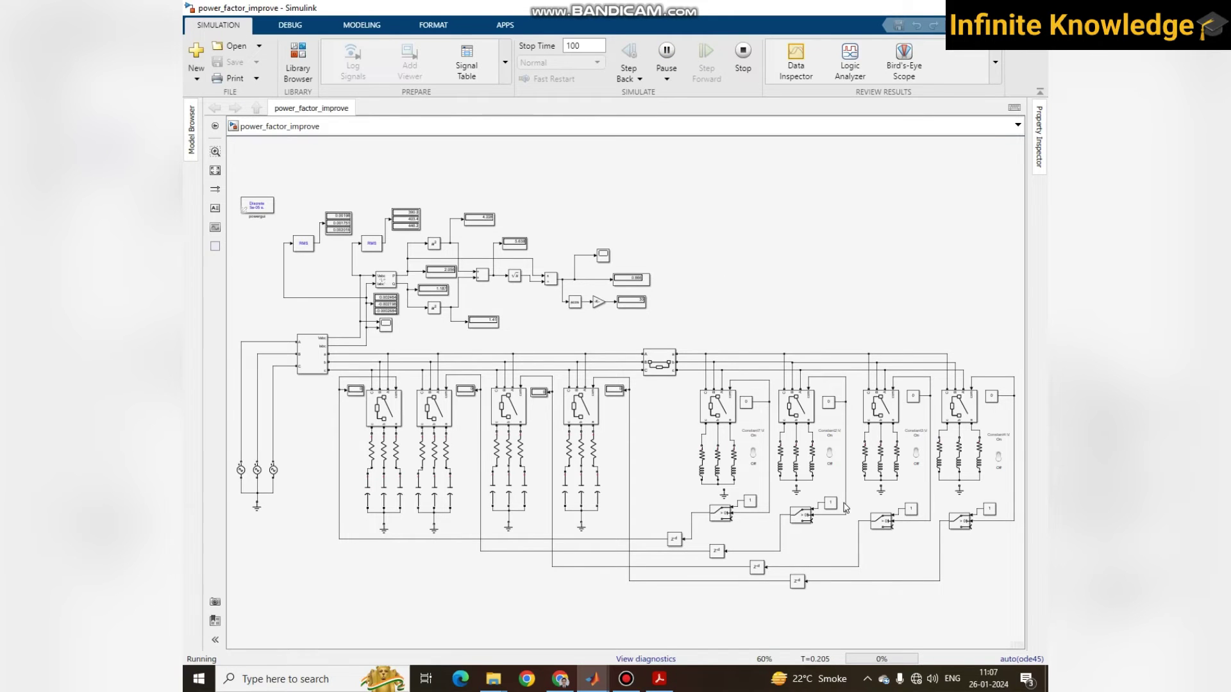
{"action": "scroll", "coordinate": [845, 507], "scroll_direction": "up", "scroll_amount": 2}
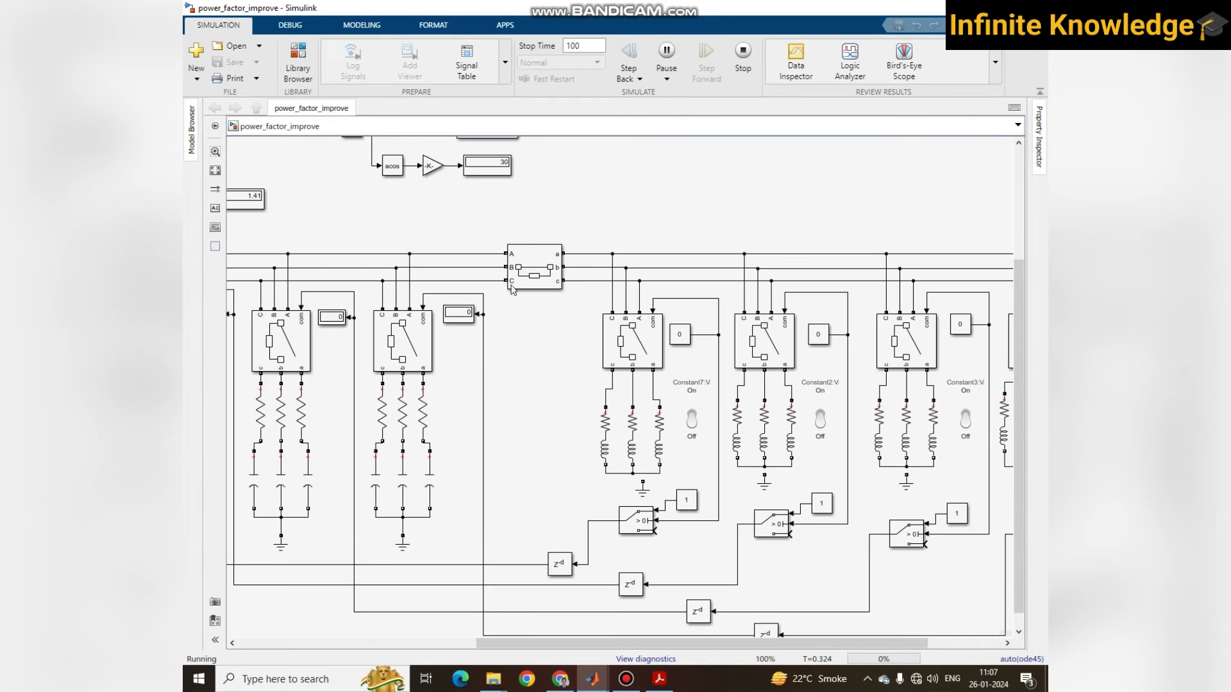
{"action": "scroll", "coordinate": [513, 290], "scroll_direction": "down", "scroll_amount": 1}
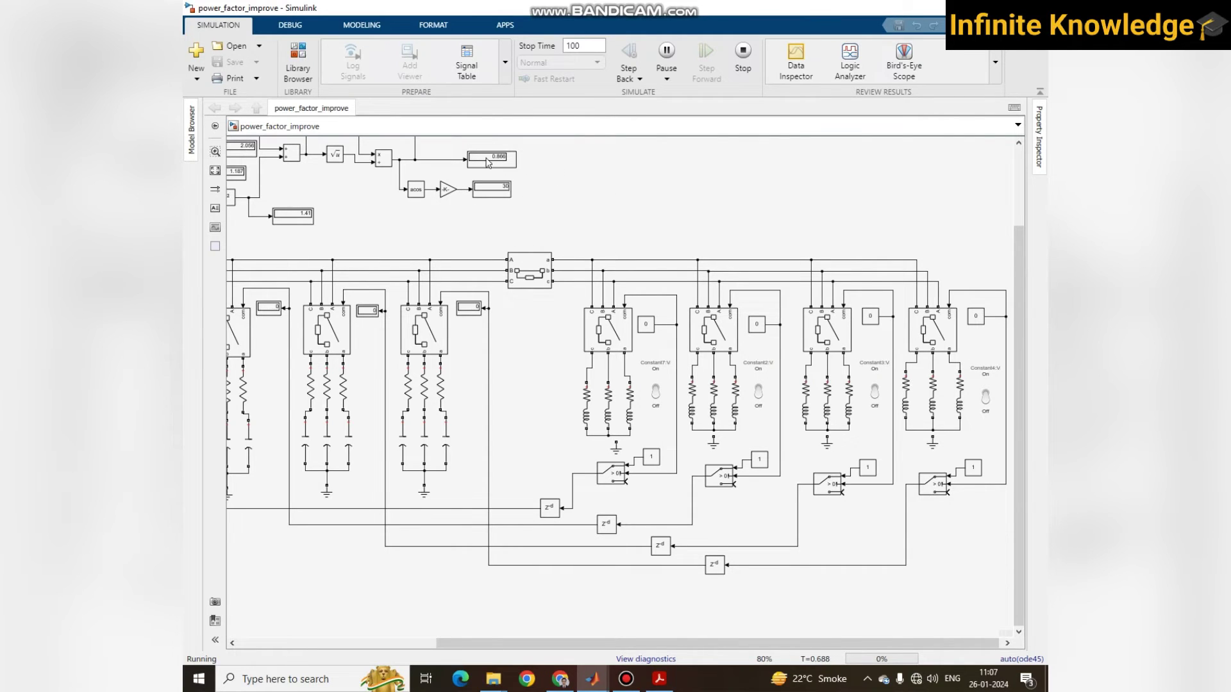
Switch on the Constant7 load and highlight the switch and delay path that controls the first capacitor bank
{"action": "left_click", "coordinate": [658, 395]}
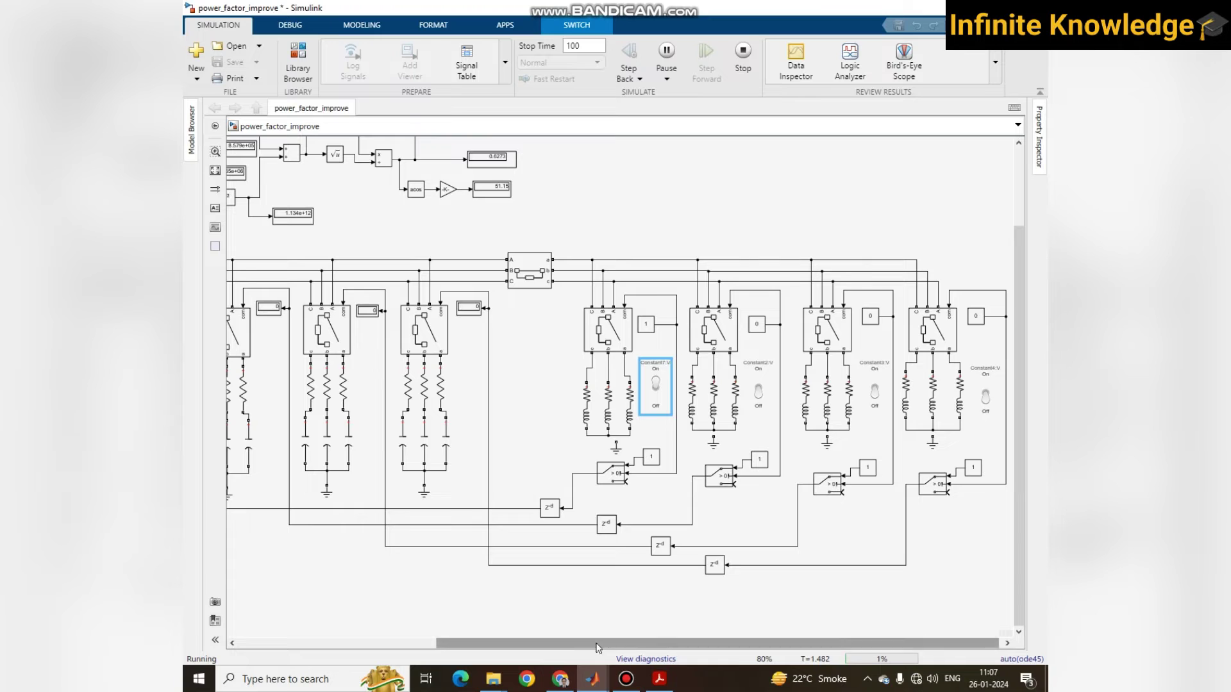
{"action": "left_click_drag", "start_coordinate": [602, 644], "coordinate": [526, 654]}
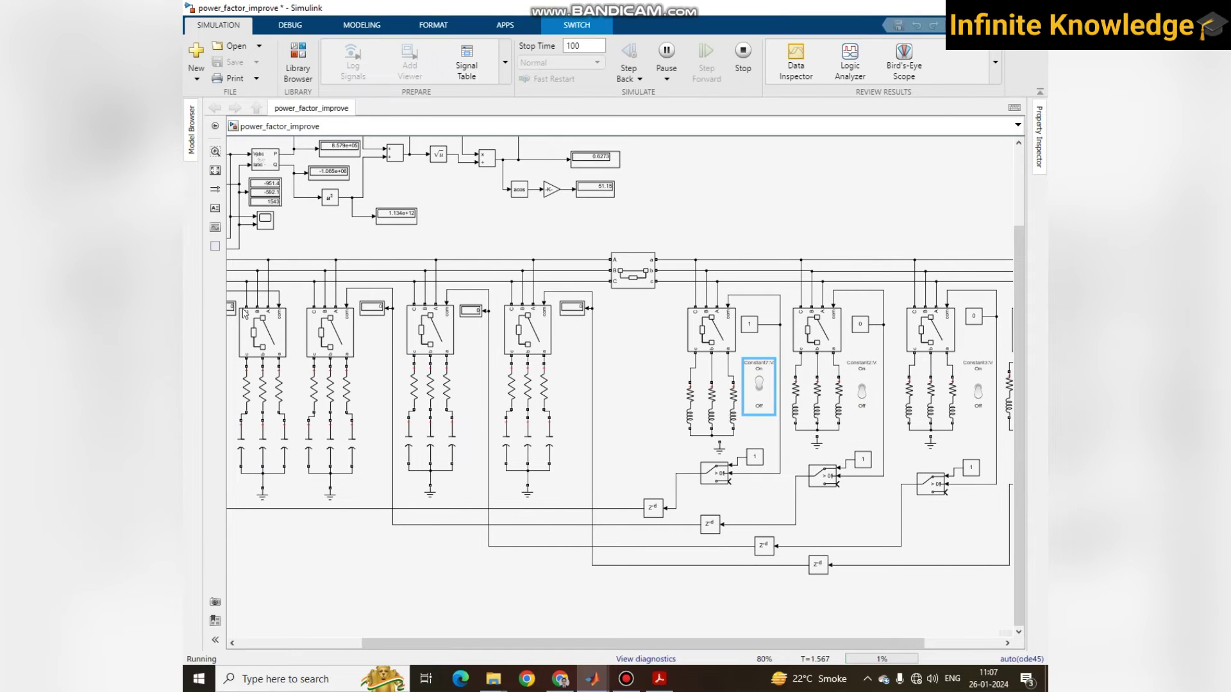
{"action": "left_click_drag", "start_coordinate": [417, 646], "coordinate": [381, 647]}
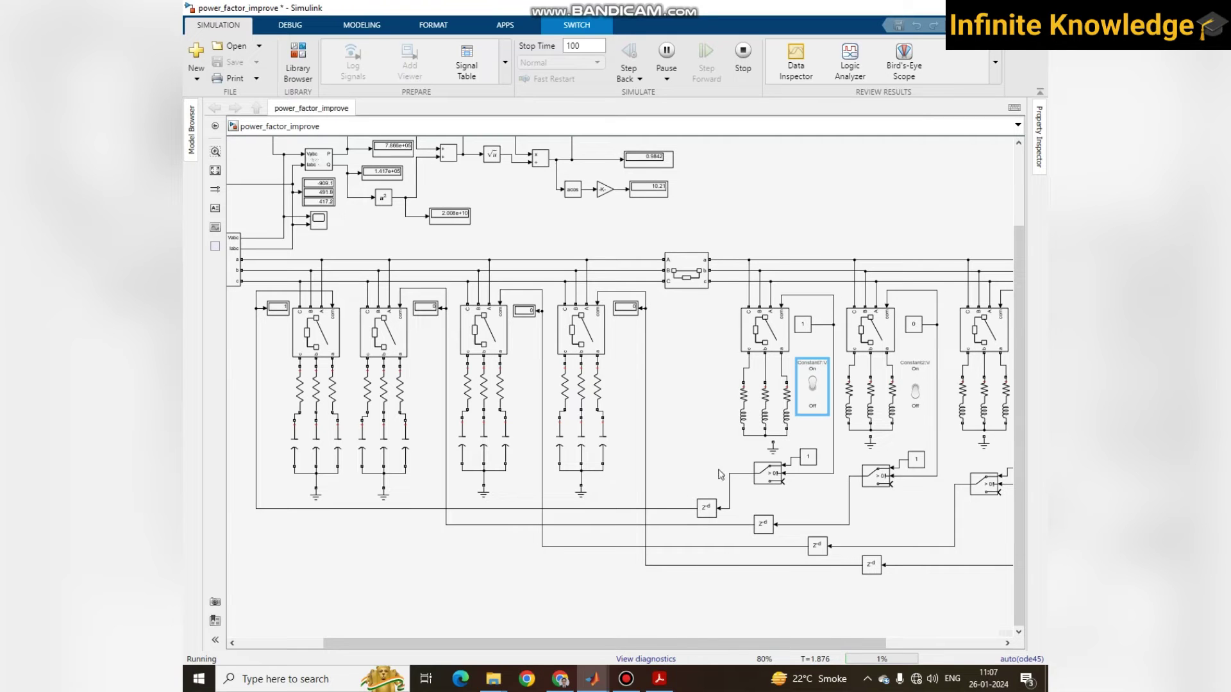
{"action": "left_click_drag", "start_coordinate": [694, 461], "coordinate": [809, 507]}
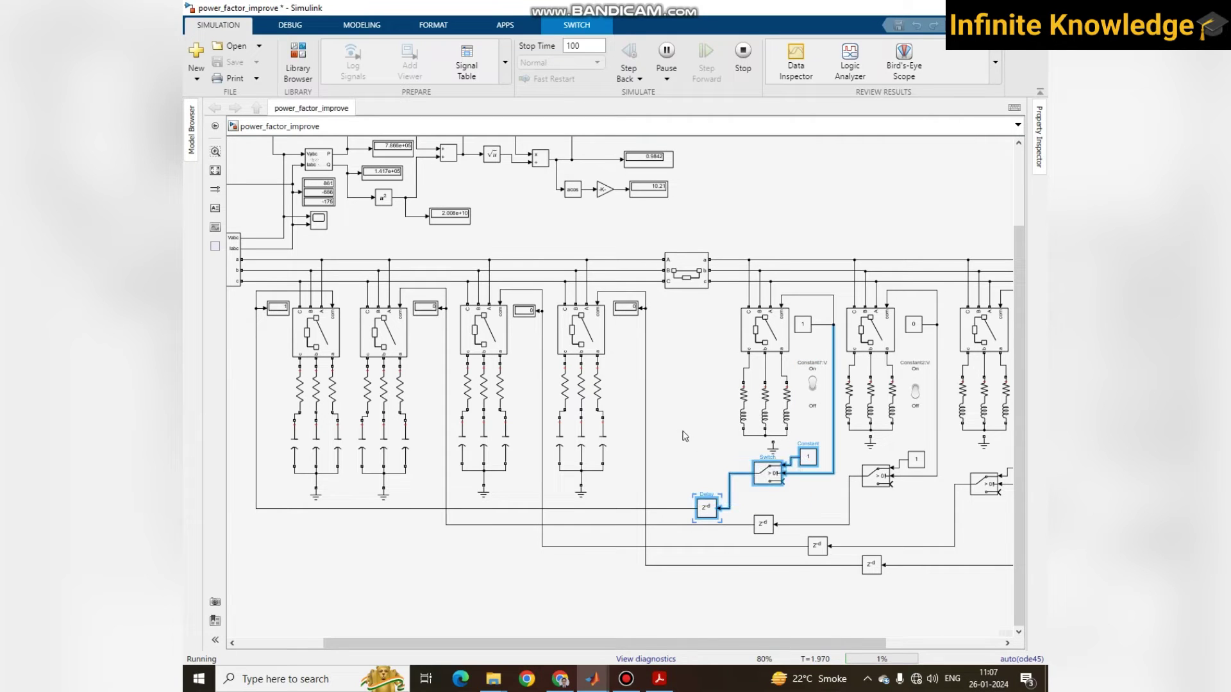
{"action": "left_click", "coordinate": [687, 438]}
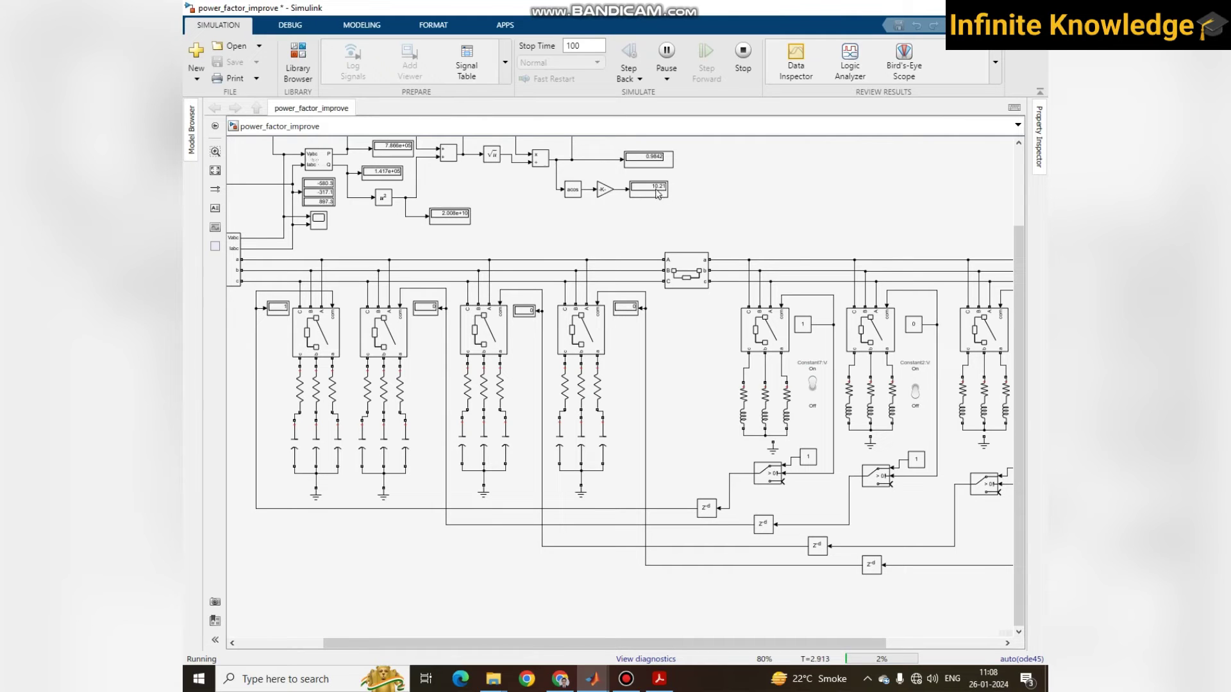
Switch on the second and third loads, Constant2 and Constant3, one after another, watching the power factor display after each
{"action": "left_click", "coordinate": [916, 393]}
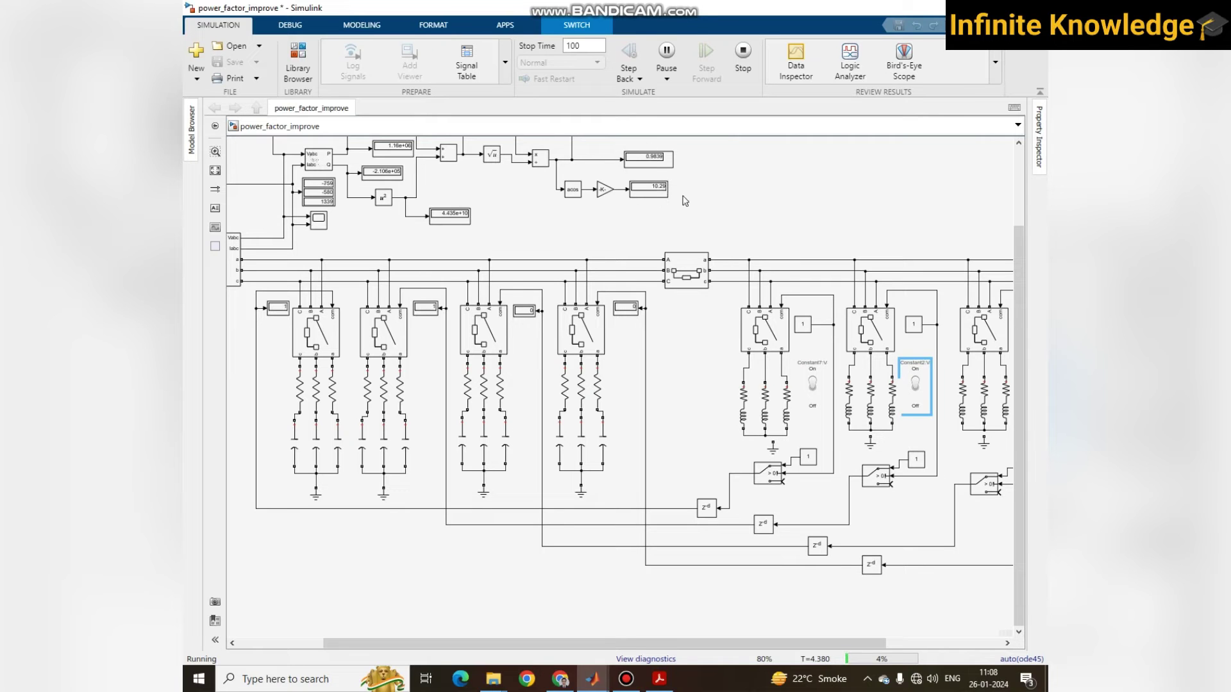
{"action": "left_click_drag", "start_coordinate": [826, 648], "coordinate": [885, 646]}
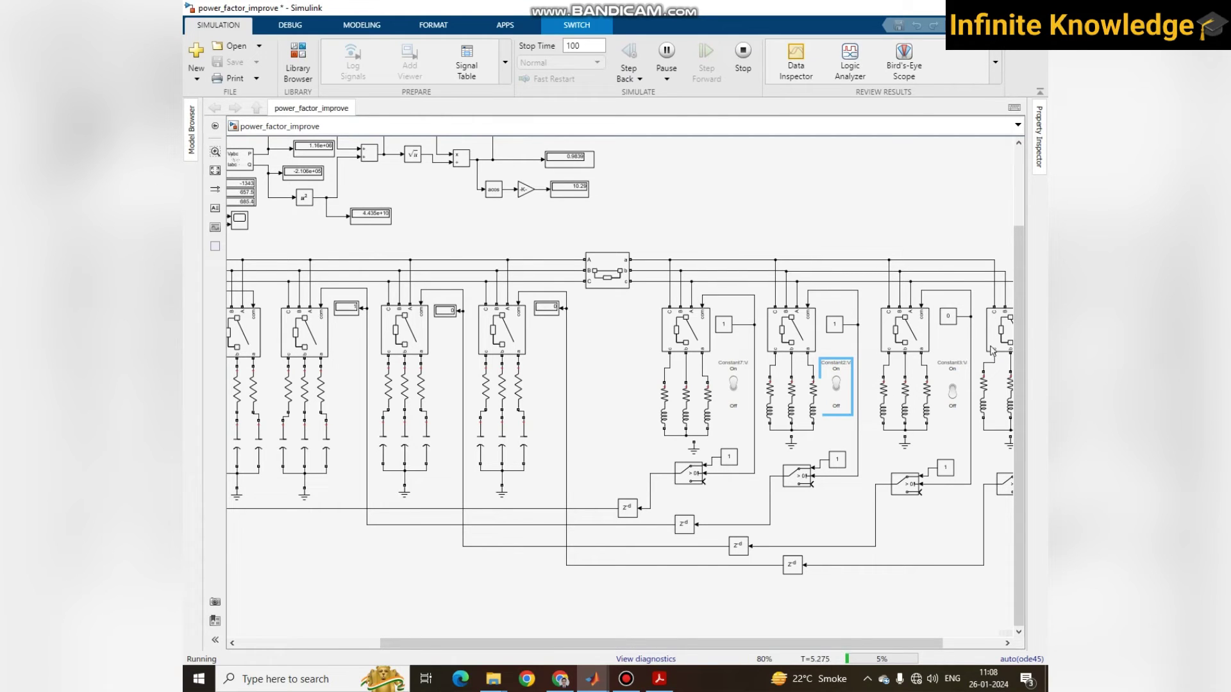
{"action": "left_click", "coordinate": [953, 391]}
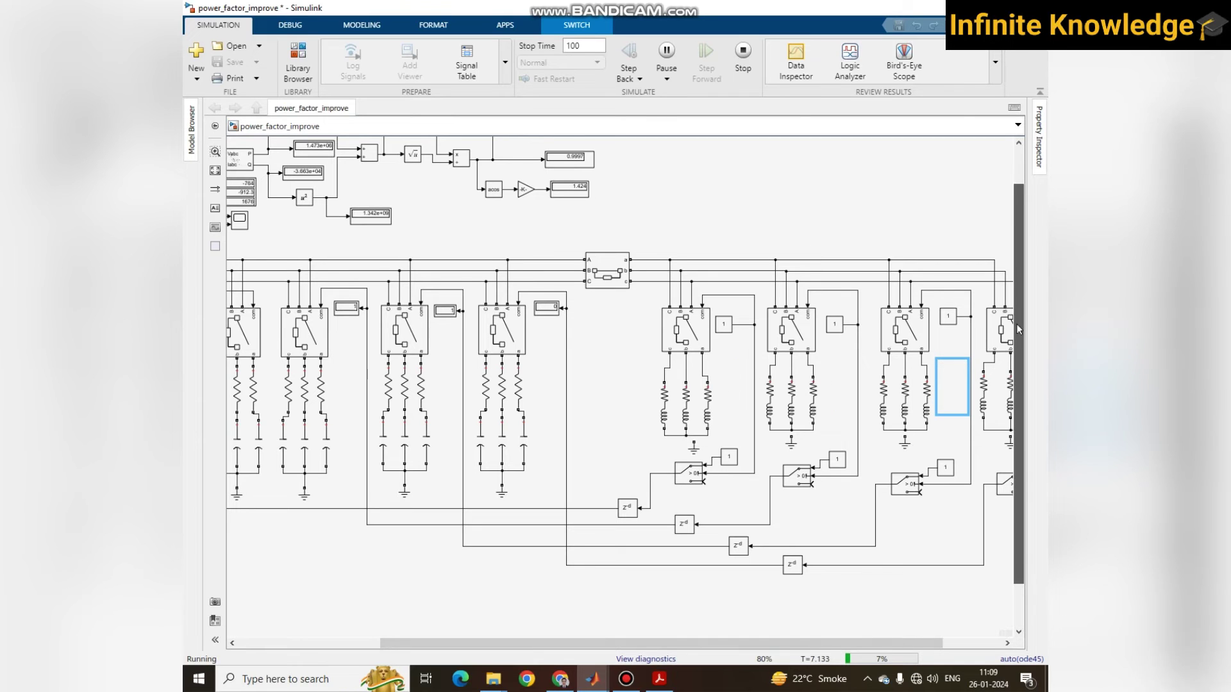
Open the power factor scope, fit the trace and magnify the section from about 3 to 7.8 seconds
{"action": "scroll", "coordinate": [530, 208], "scroll_direction": "up", "scroll_amount": 3}
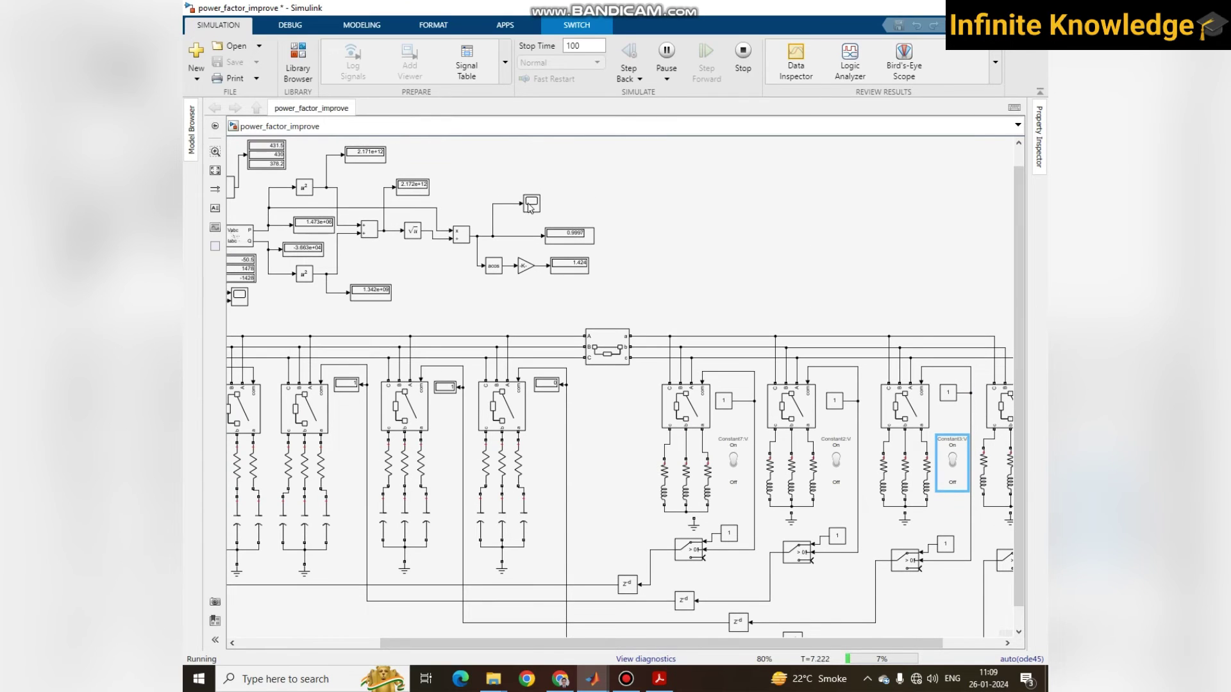
{"action": "double_click", "coordinate": [531, 204]}
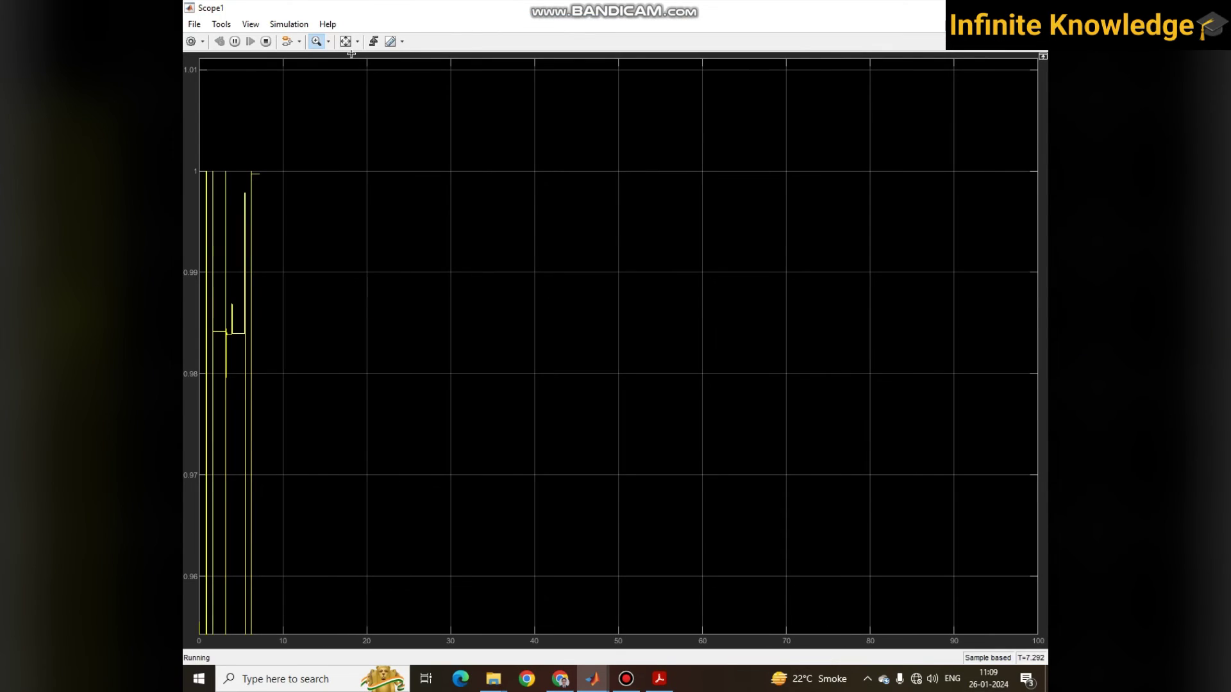
{"action": "left_click", "coordinate": [345, 41]}
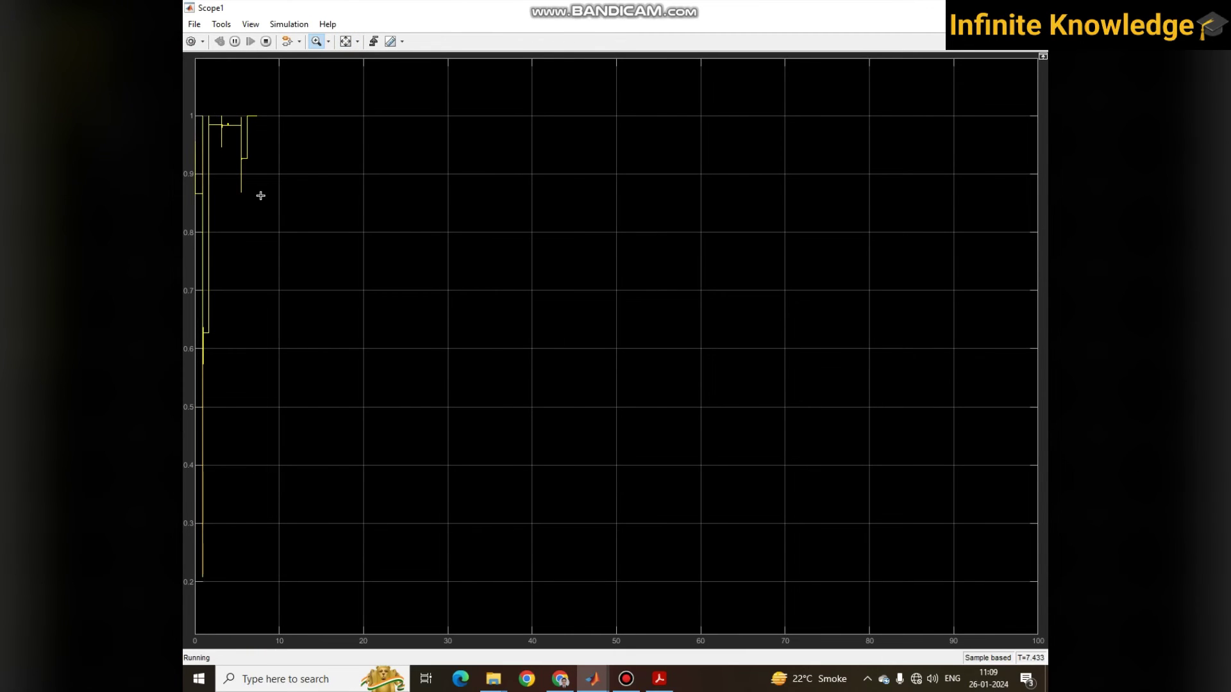
{"action": "left_click_drag", "start_coordinate": [217, 106], "coordinate": [260, 195]}
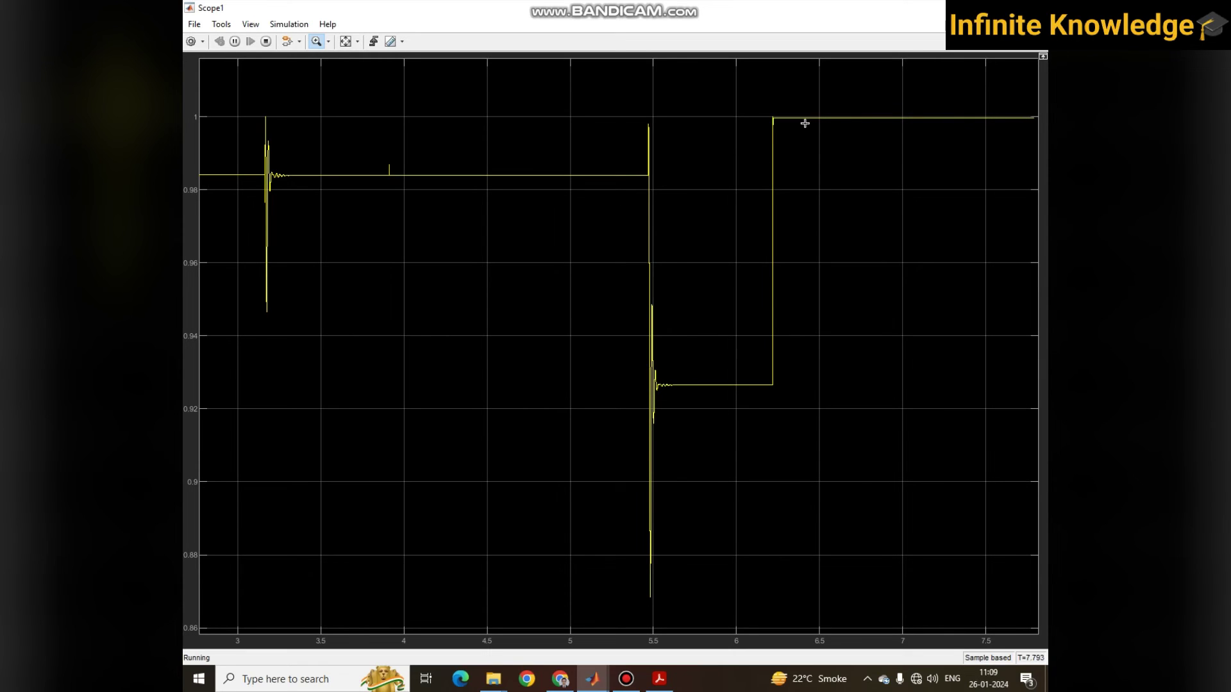
Refit the power factor trace and magnify the first bank's switching transient around 1.63 seconds
{"action": "left_click", "coordinate": [345, 41]}
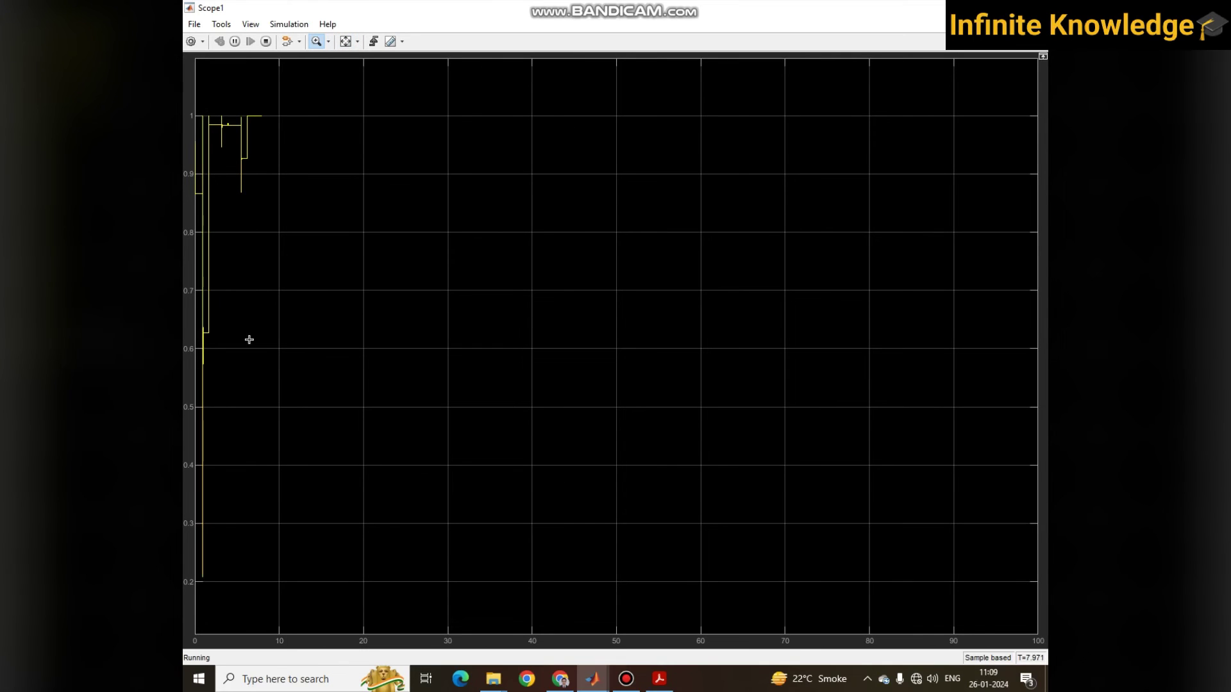
{"action": "left_click_drag", "start_coordinate": [250, 339], "coordinate": [254, 609]}
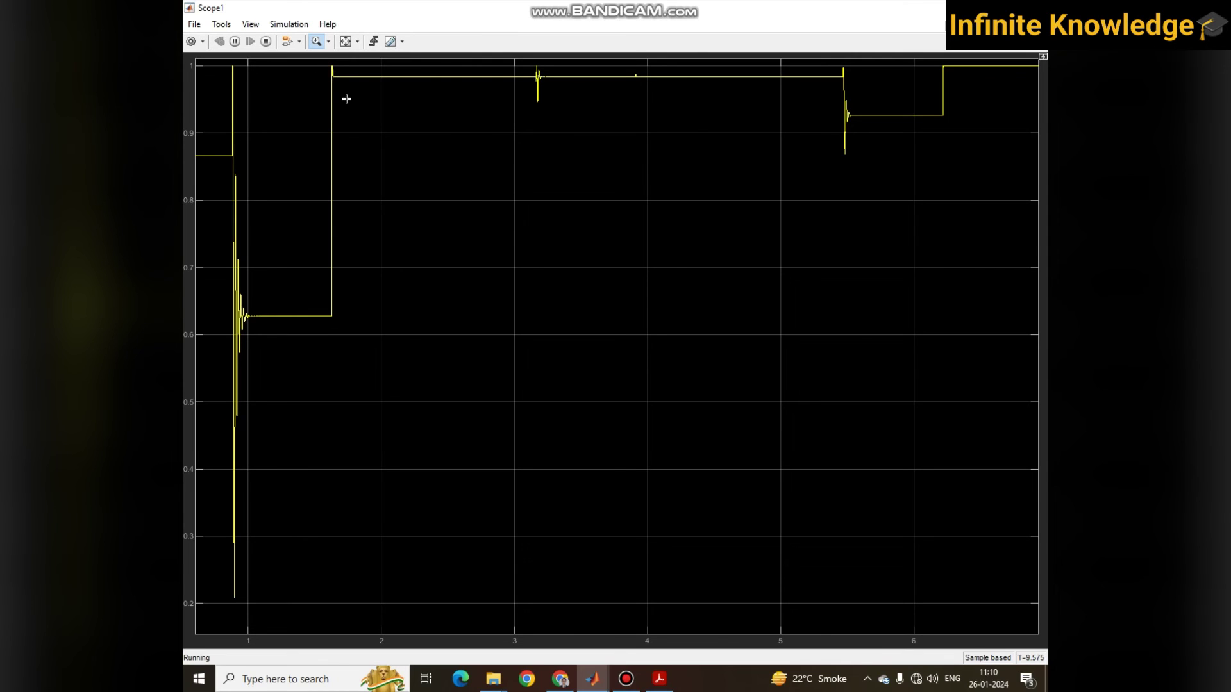
{"action": "left_click_drag", "start_coordinate": [347, 99], "coordinate": [326, 62]}
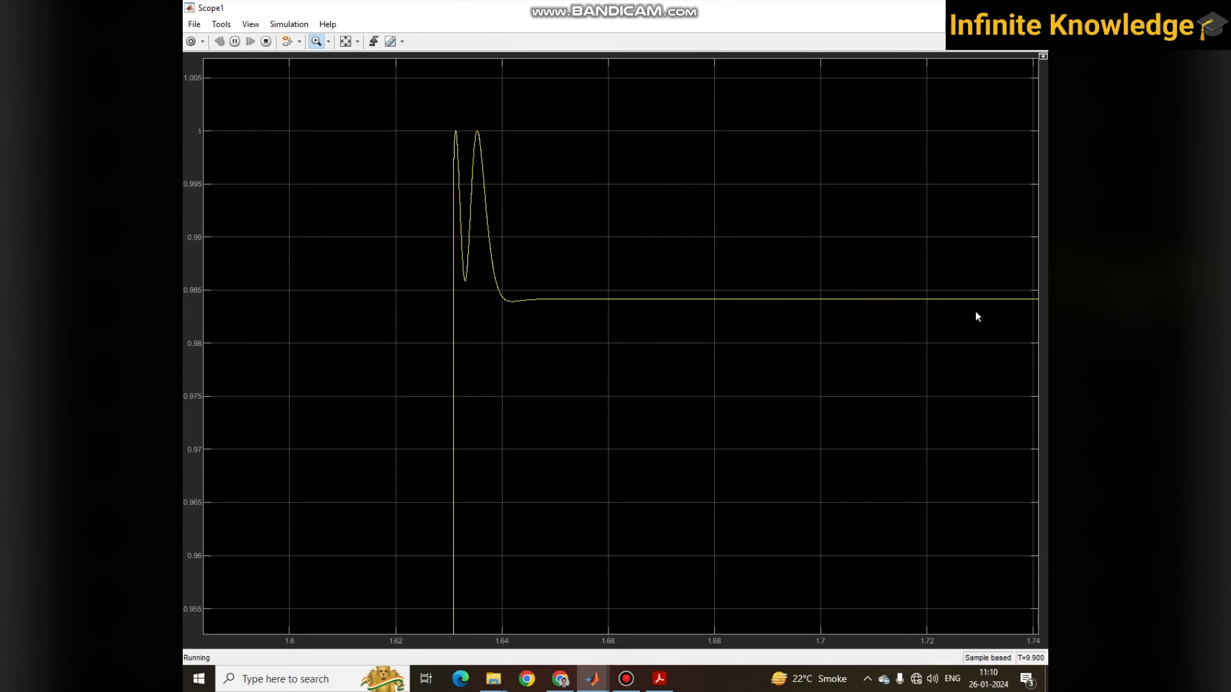
Refit the trace, examine the power factor transient around 6.22 seconds up close, and restore the full view
{"action": "left_click", "coordinate": [346, 41]}
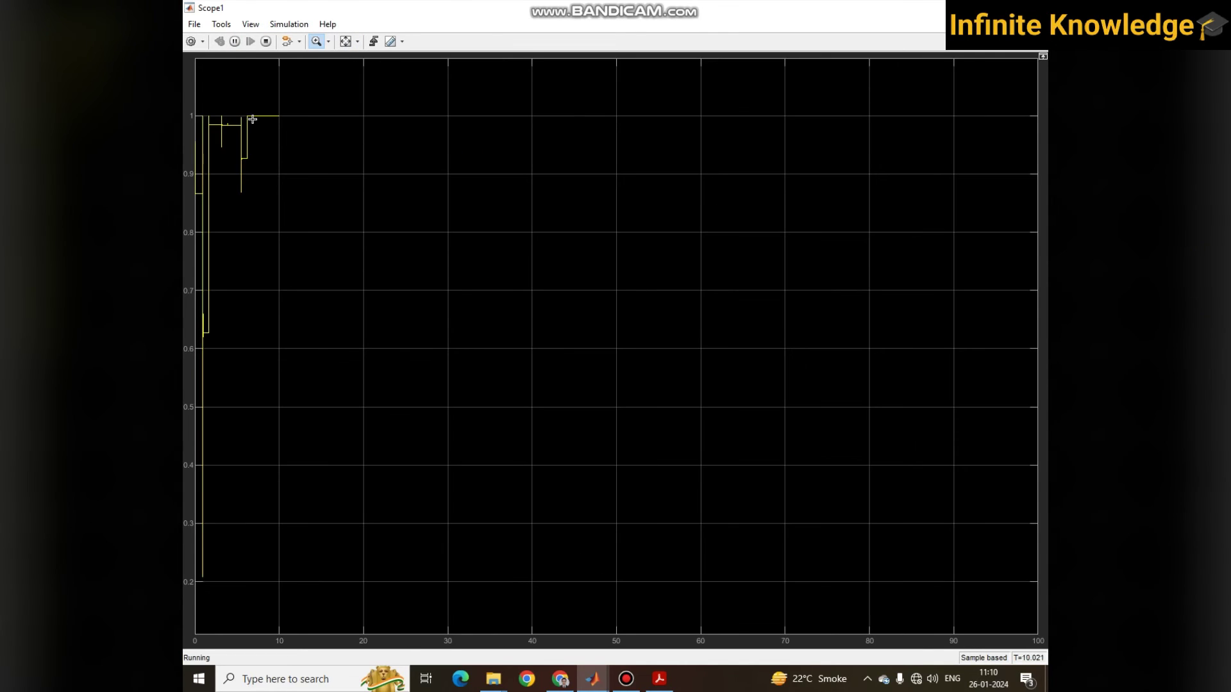
{"action": "left_click", "coordinate": [388, 198]}
{"action": "left_click", "coordinate": [378, 196]}
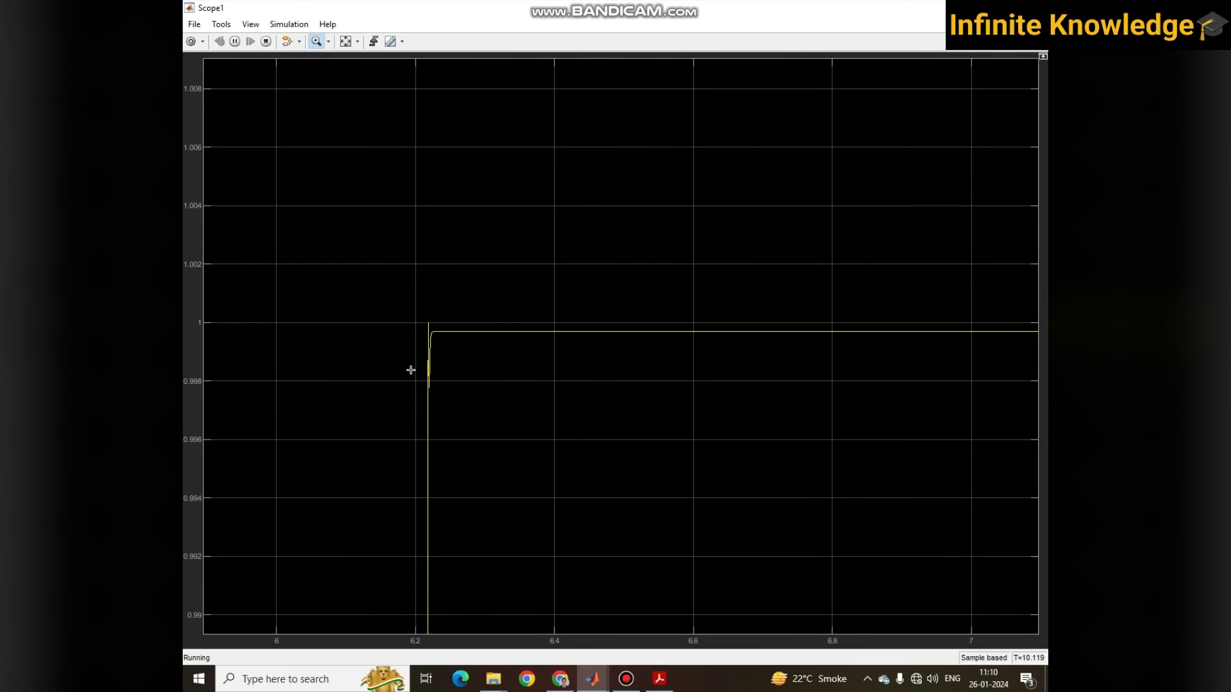
{"action": "left_click", "coordinate": [477, 381]}
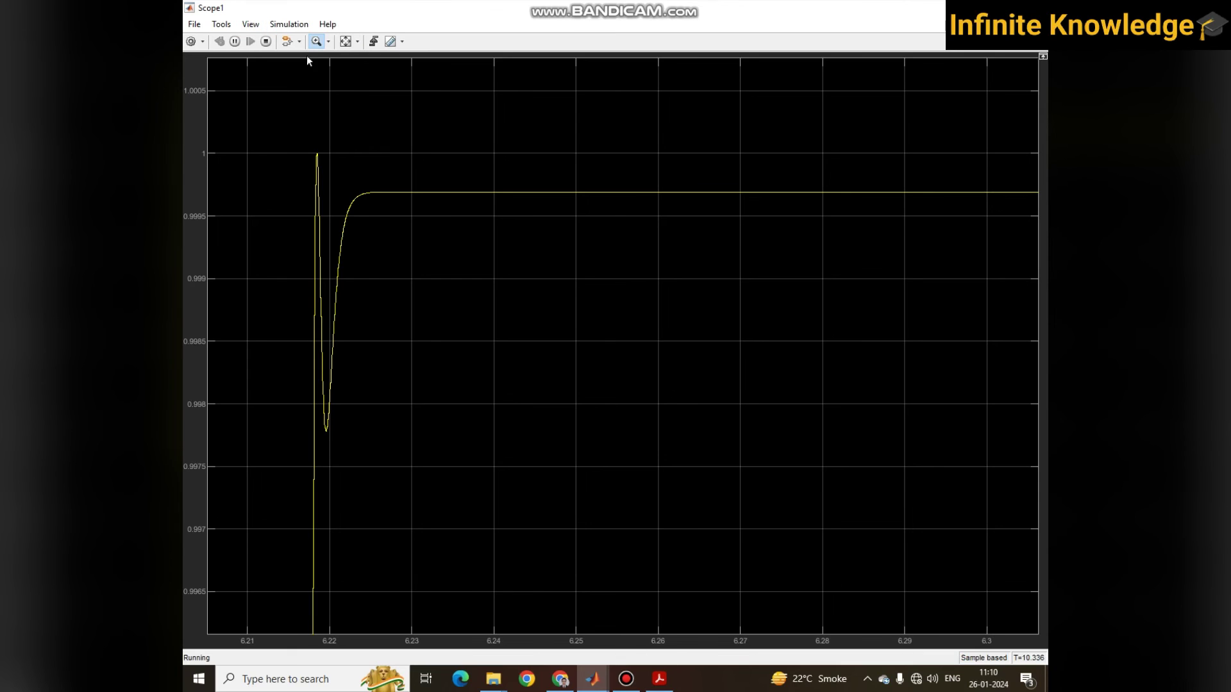
{"action": "double_click", "coordinate": [610, 588]}
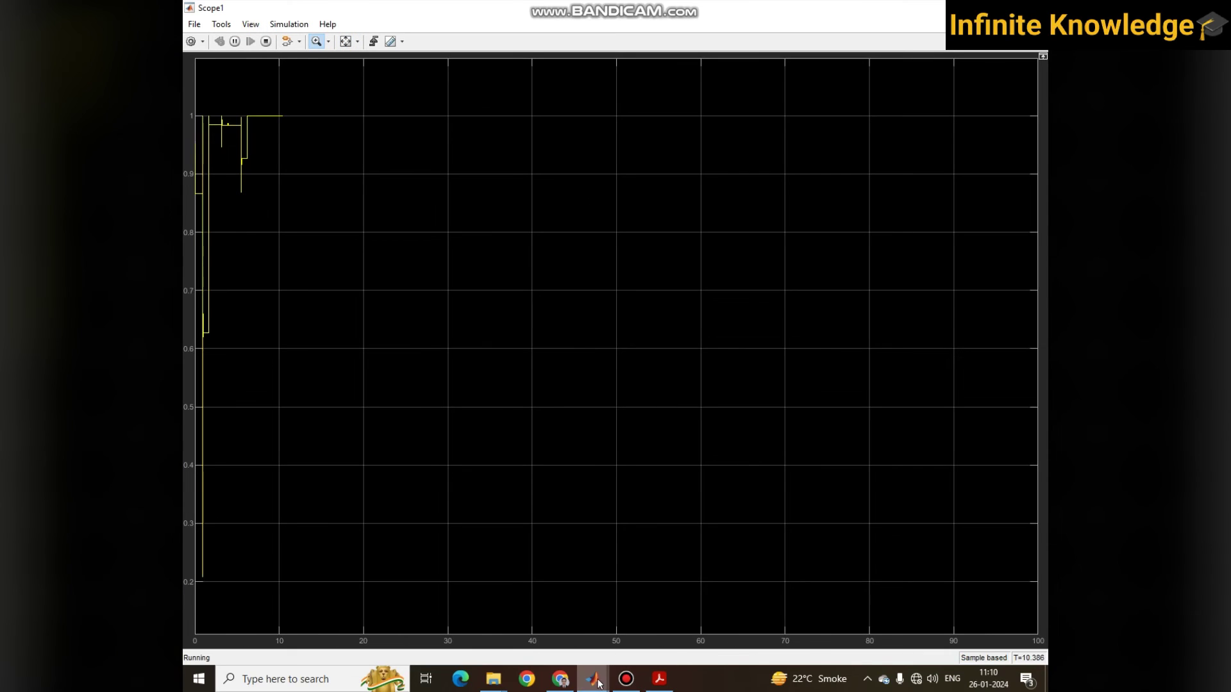
Return to the power_factor_improve model and switch on the Constant4 load, checking the power factor and angle displays
{"action": "mouse_move", "coordinate": [599, 684]}
{"action": "left_click", "coordinate": [599, 603]}
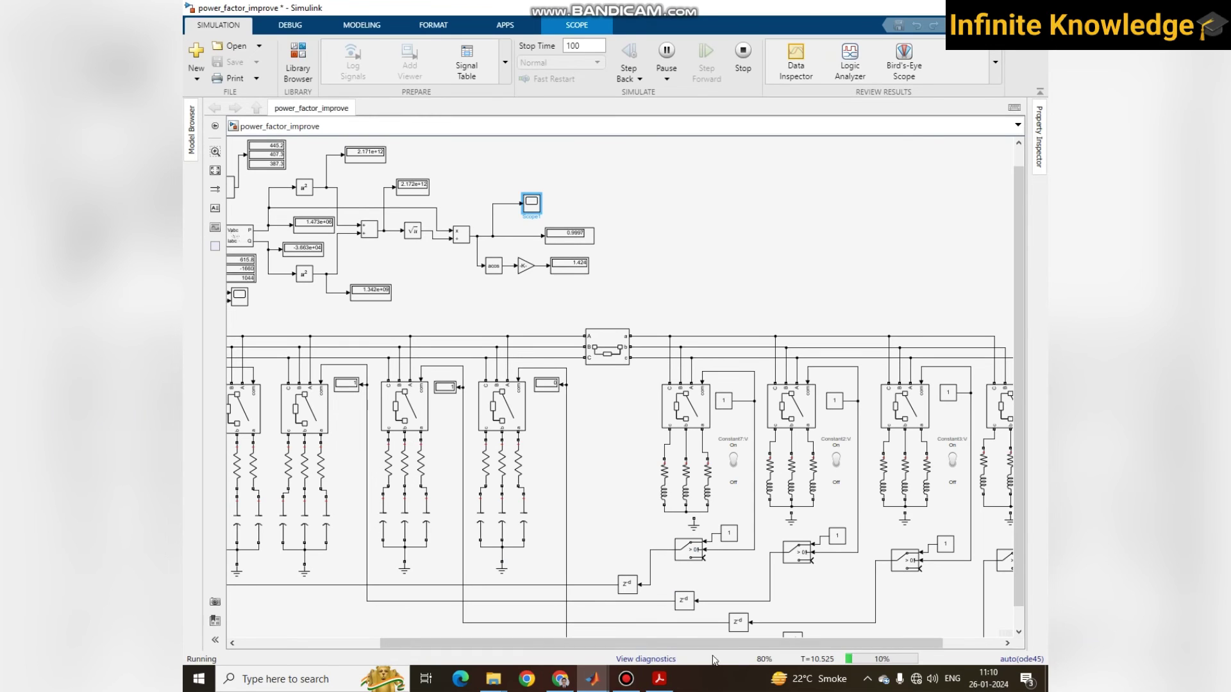
{"action": "scroll", "coordinate": [776, 638], "scroll_direction": "right", "scroll_amount": 3}
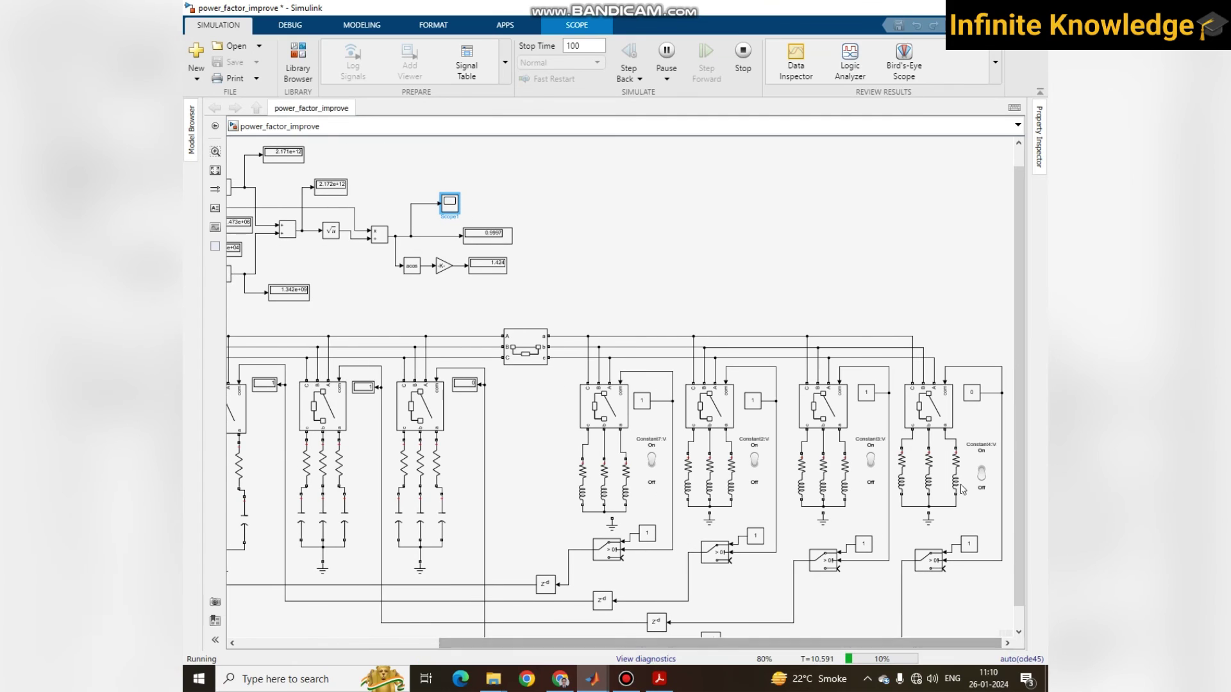
{"action": "left_click", "coordinate": [986, 474]}
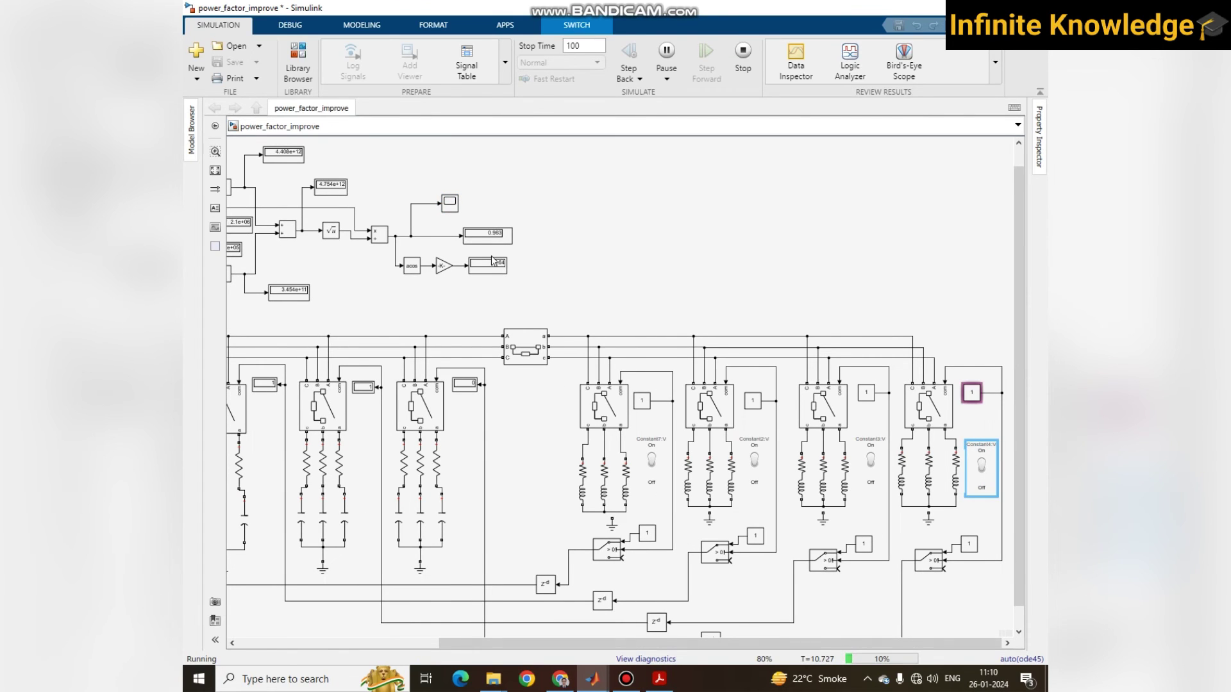
{"action": "scroll", "coordinate": [491, 244], "scroll_direction": "up", "scroll_amount": 1}
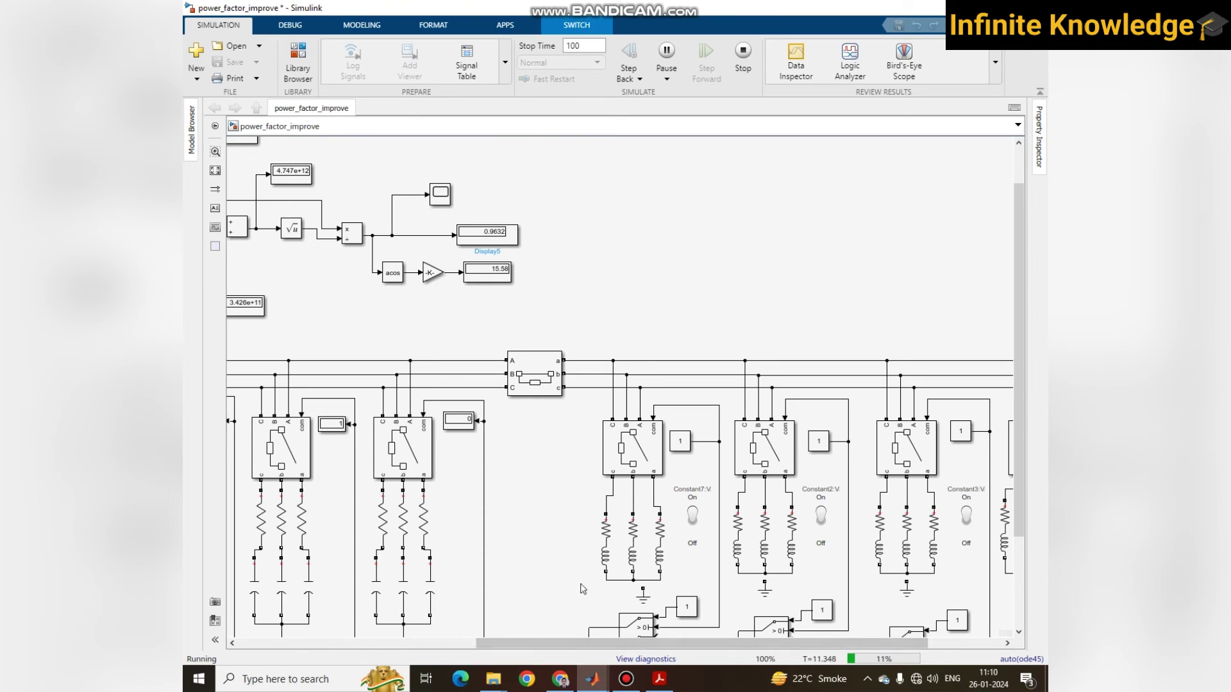
{"action": "scroll", "coordinate": [565, 572], "scroll_direction": "down", "scroll_amount": 1}
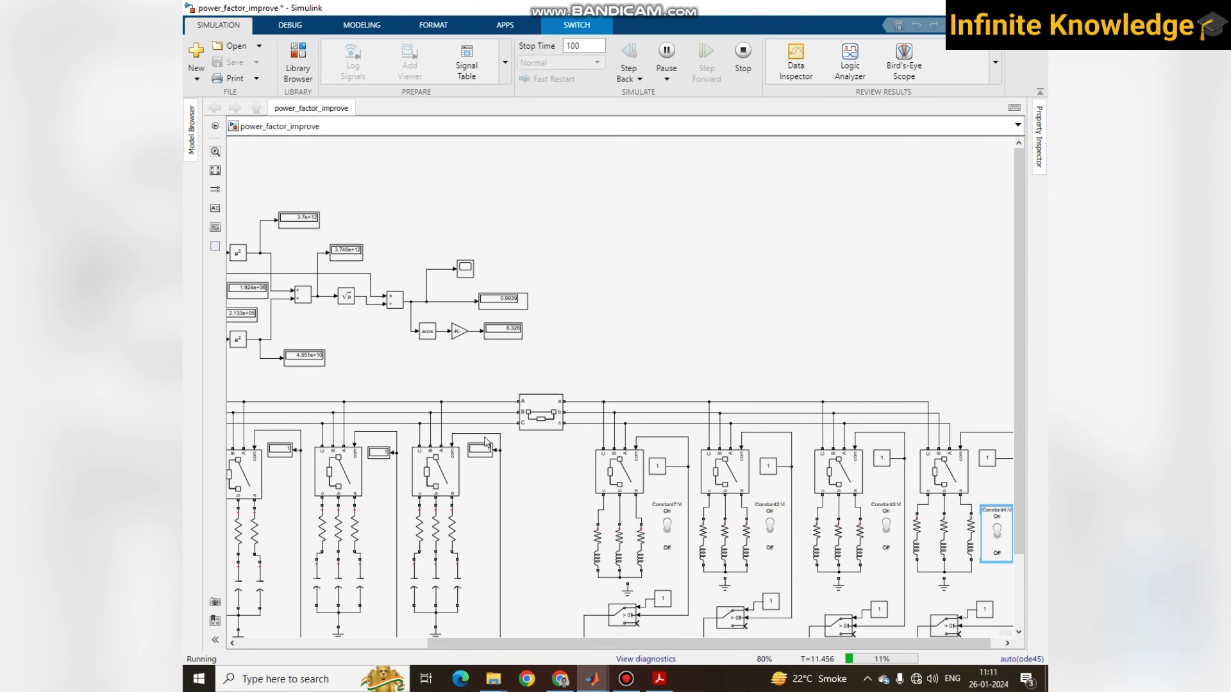
{"action": "scroll", "coordinate": [486, 324], "scroll_direction": "up", "scroll_amount": 1}
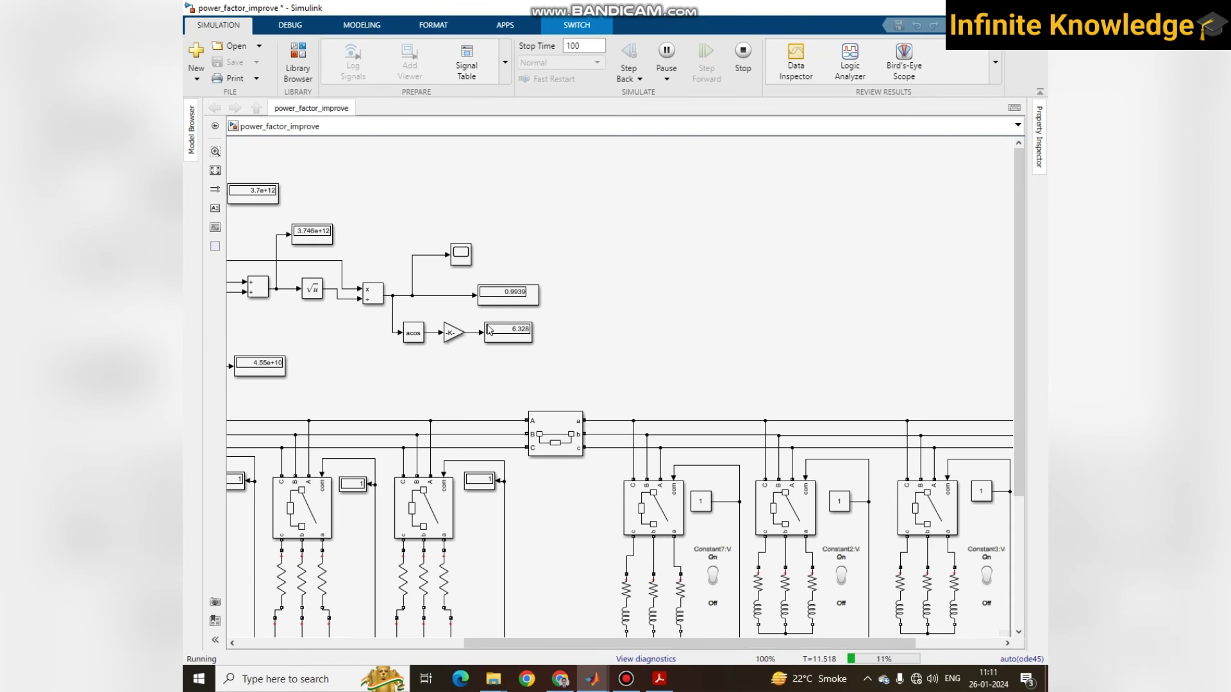
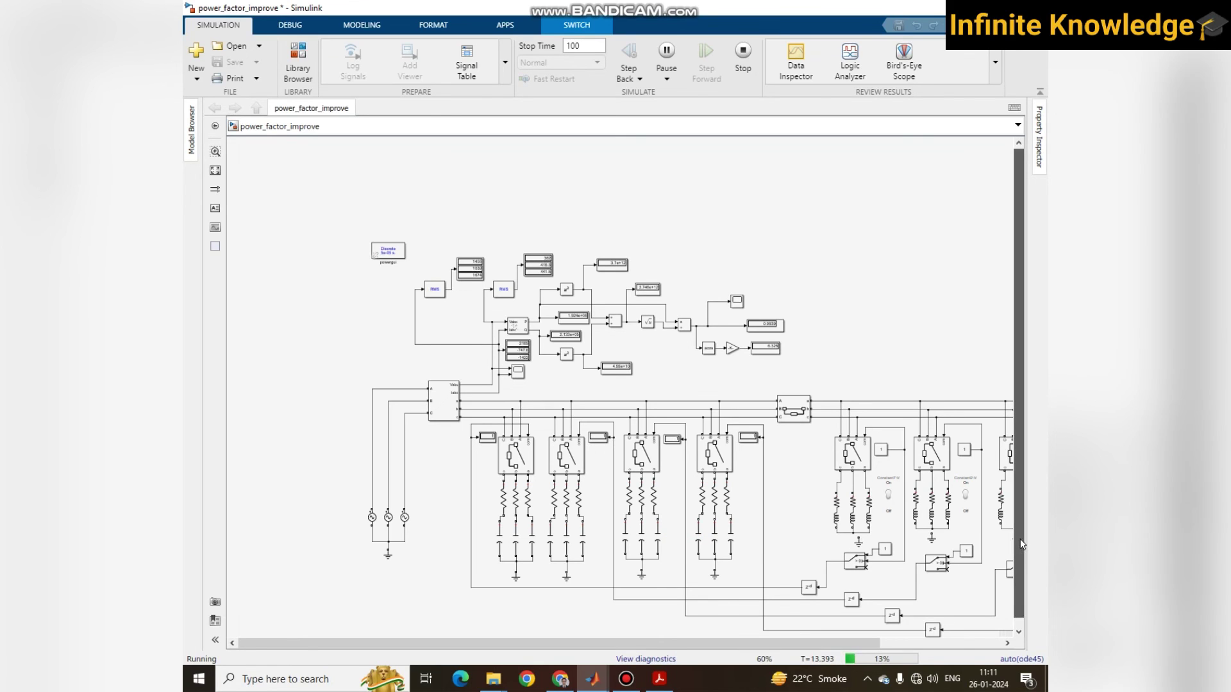
{"action": "scroll", "coordinate": [1021, 560], "scroll_direction": "down", "scroll_amount": 1}
{"action": "left_click_drag", "start_coordinate": [882, 647], "coordinate": [944, 641]}
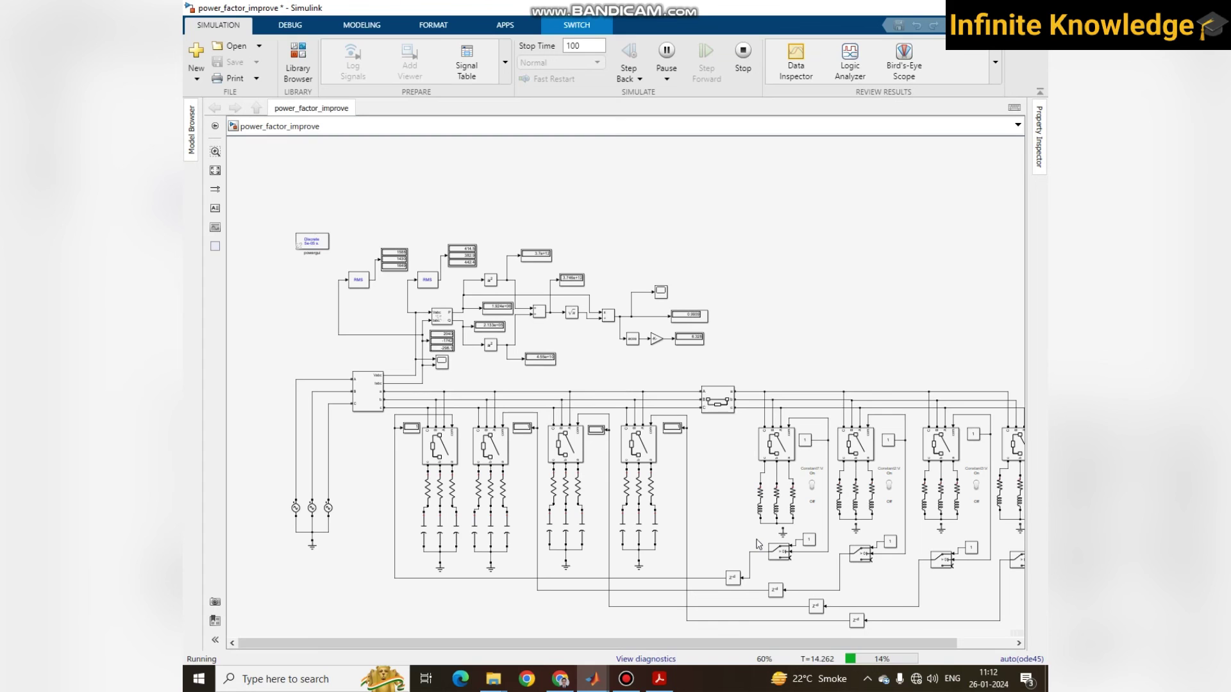
{"action": "scroll", "coordinate": [721, 557], "scroll_direction": "up", "scroll_amount": 2}
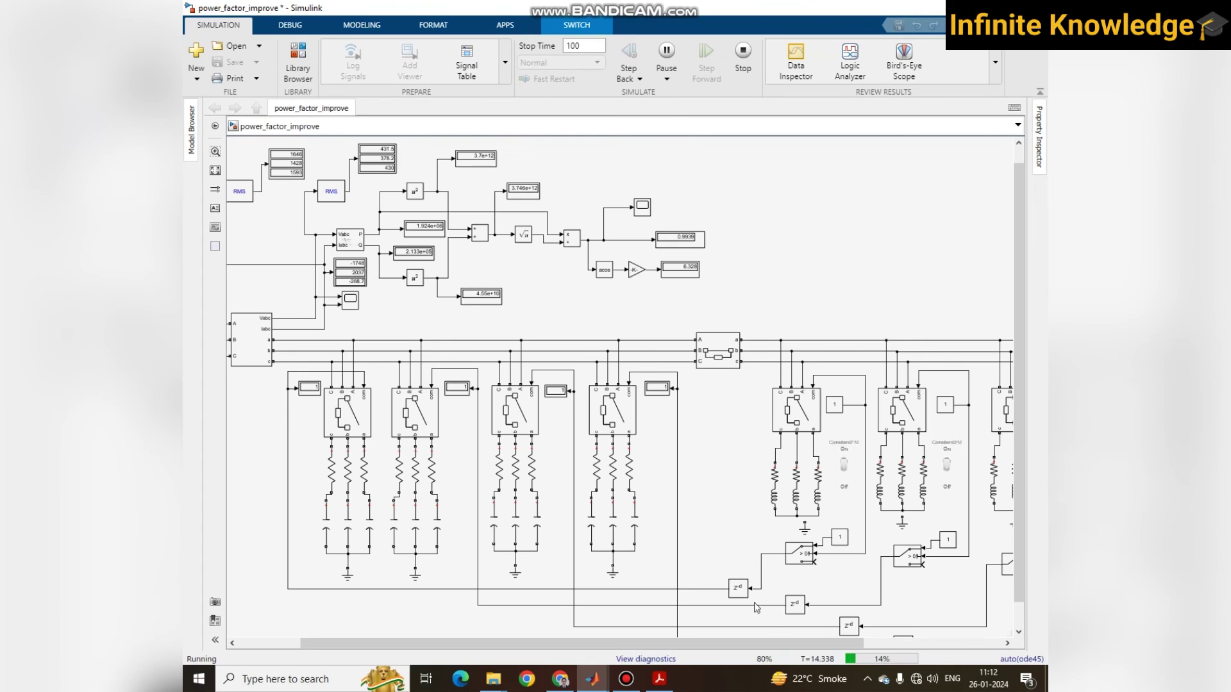
{"action": "mouse_move", "coordinate": [774, 654]}
{"action": "left_mouse_down"}
{"action": "mouse_move", "coordinate": [877, 655]}
{"action": "mouse_move", "coordinate": [788, 659]}
{"action": "left_mouse_up"}
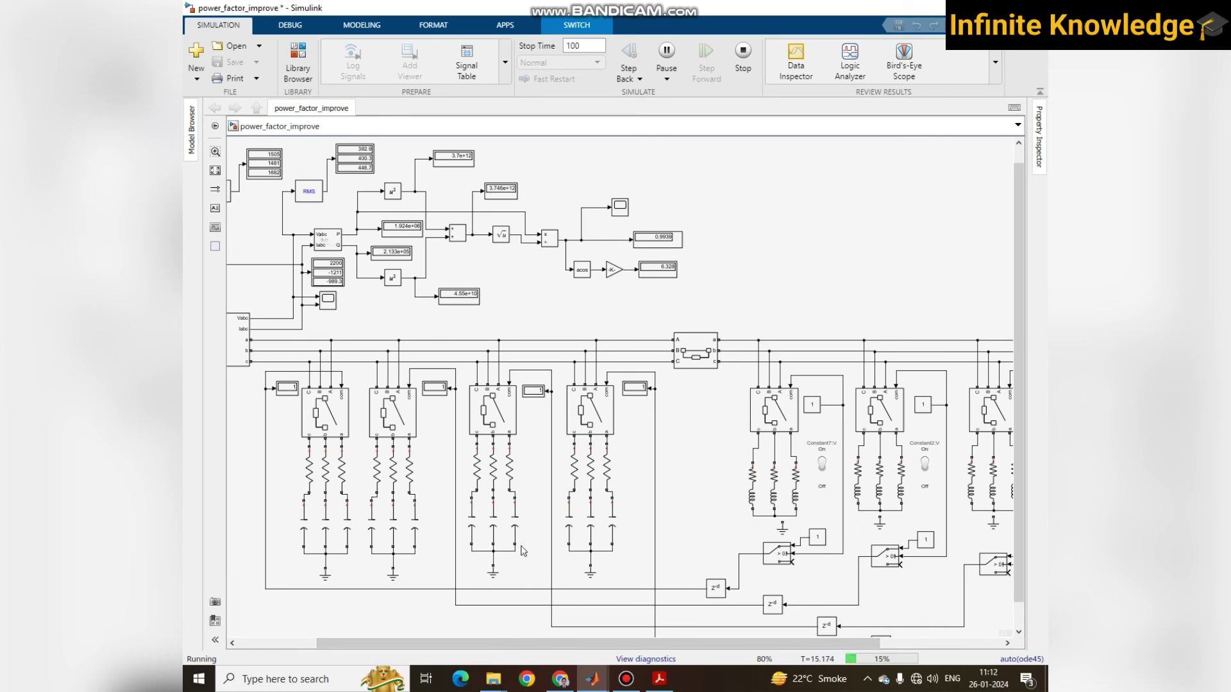
{"action": "scroll", "coordinate": [524, 549], "scroll_direction": "down", "scroll_amount": 2}
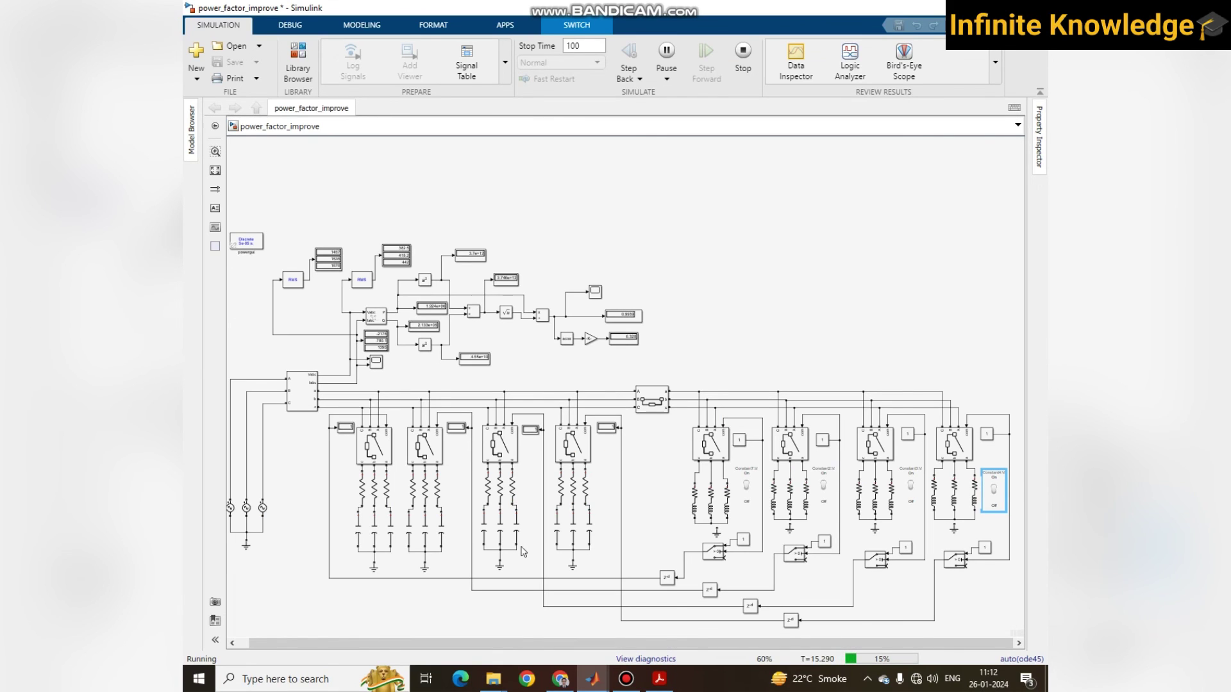